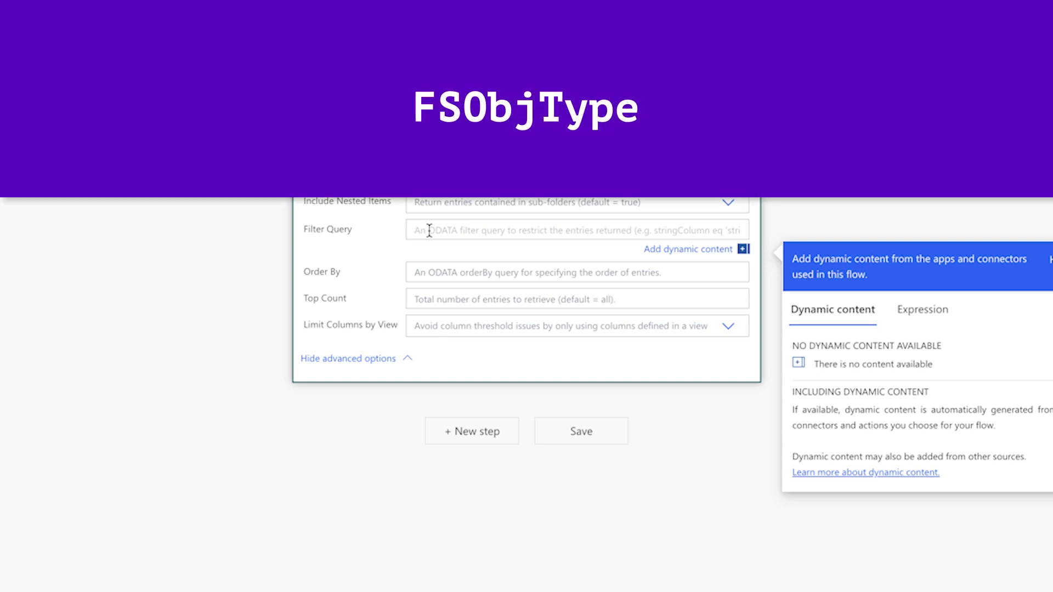
- Set the filter query of Get files (properties only) to "FSObjType eq 0"
{"action": "left_click", "coordinate": [429, 230]}
{"action": "type", "text": "FSO"}
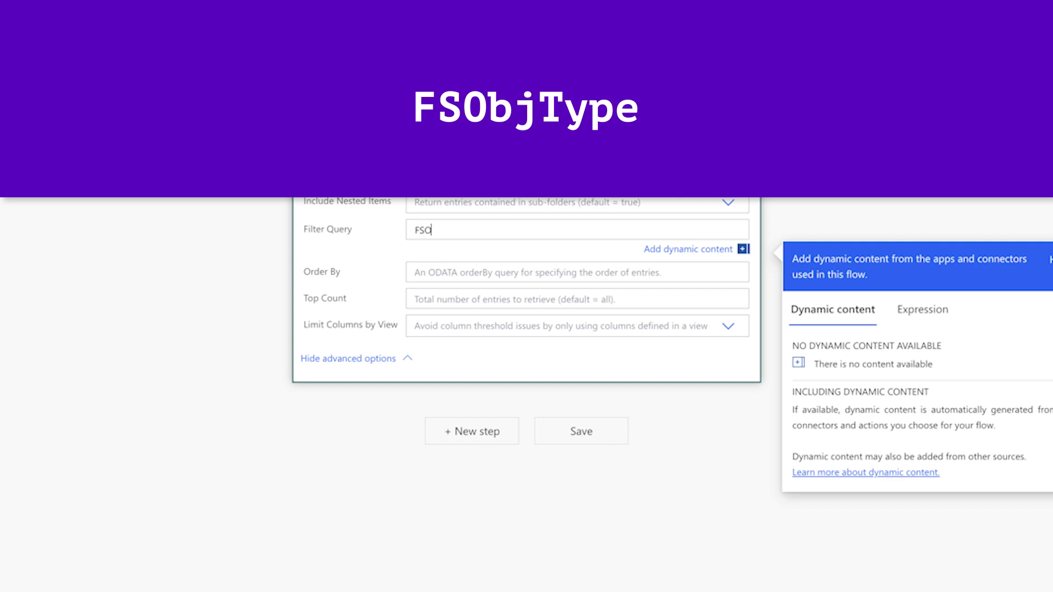
{"action": "type", "text": "bjType eq"}
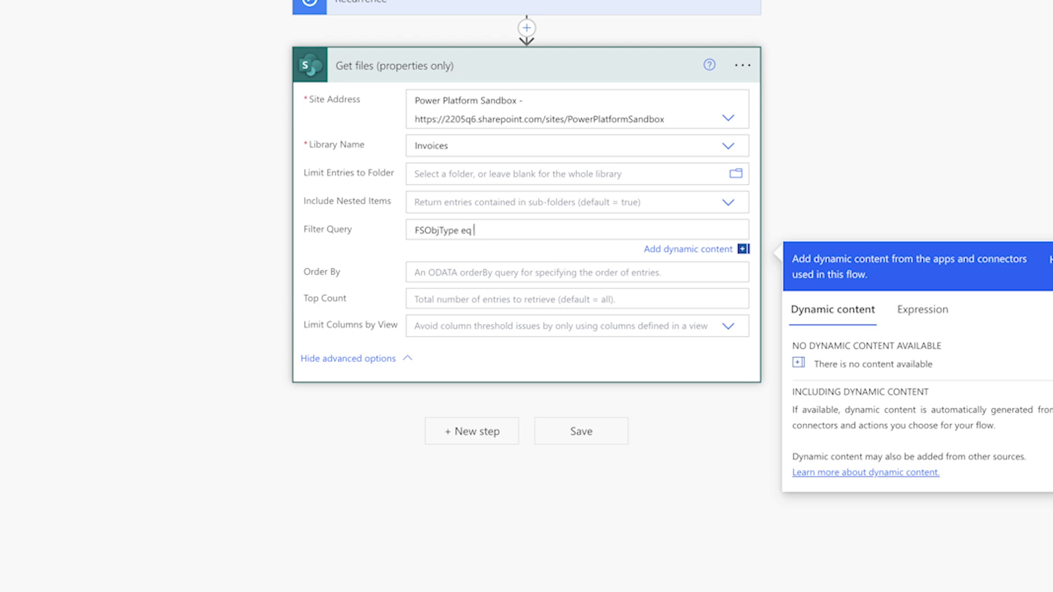
{"action": "type", "text": " 0"}
- Add a Compose data operation named "Compose - Count Files" after Get files (properties only)
{"action": "left_click", "coordinate": [477, 437]}
{"action": "type", "text": "compose"}
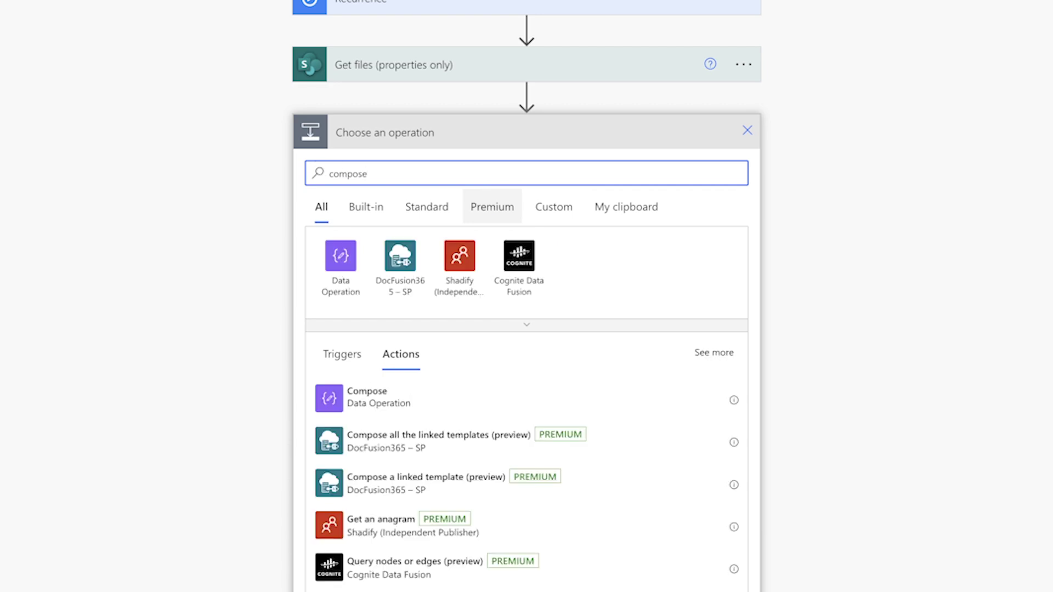
{"action": "left_click", "coordinate": [498, 393]}
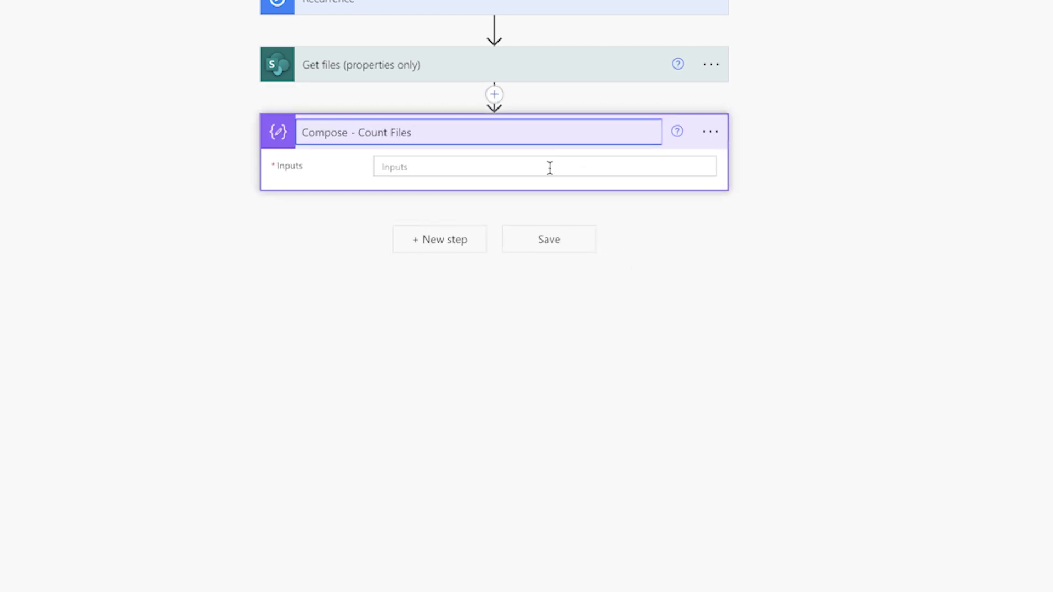
- Set the Compose - Count Files input to a length() expression wrapping the value output of Get files (properties only)
{"action": "left_click", "coordinate": [550, 166]}
{"action": "left_click", "coordinate": [790, 261]}
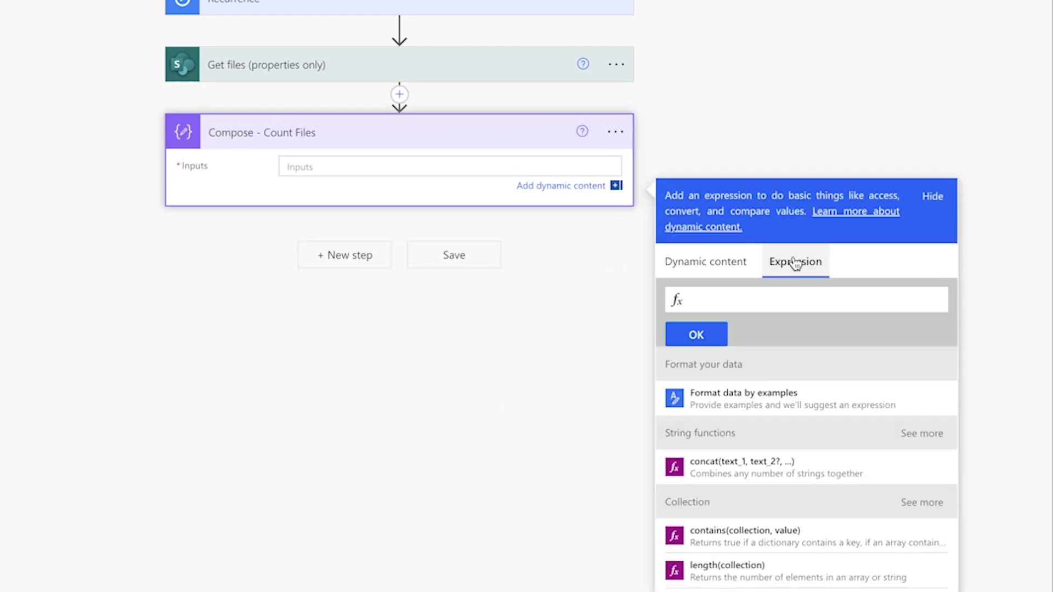
{"action": "type", "text": "length("}
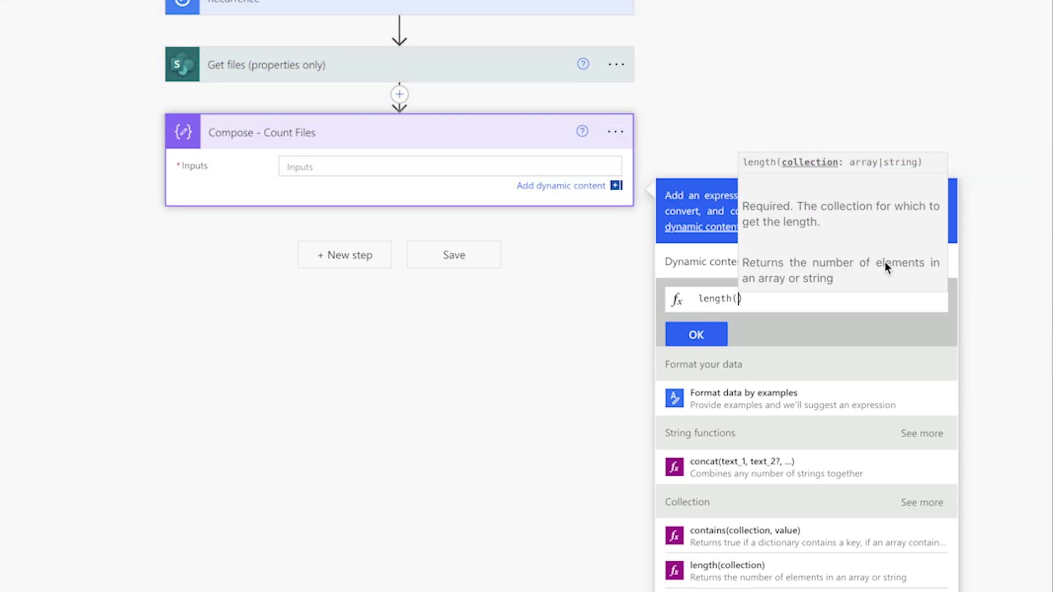
{"action": "left_click", "coordinate": [725, 261]}
{"action": "left_click", "coordinate": [737, 487]}
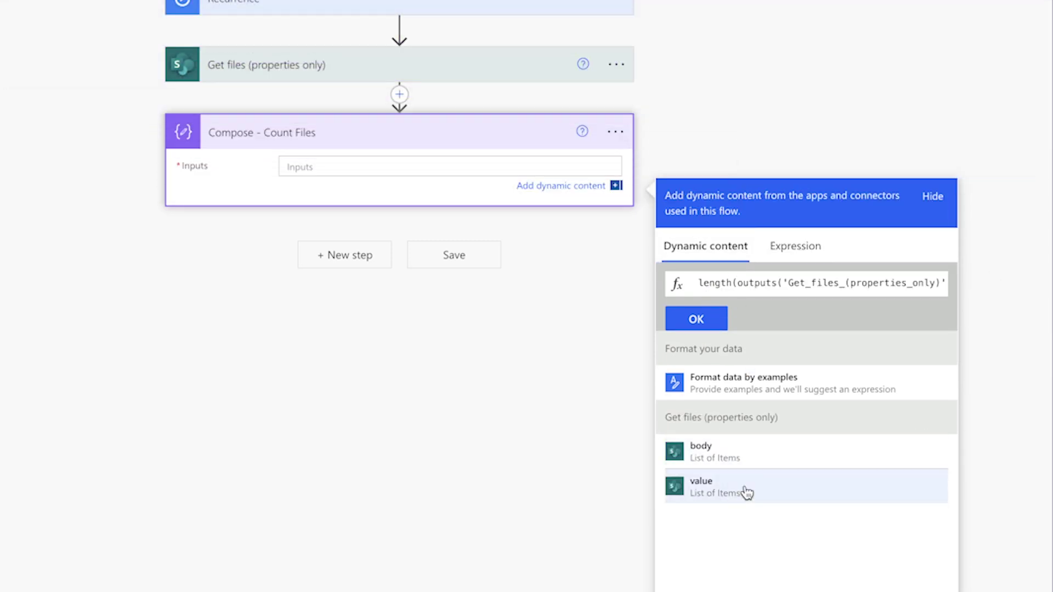
{"action": "left_click", "coordinate": [709, 321]}
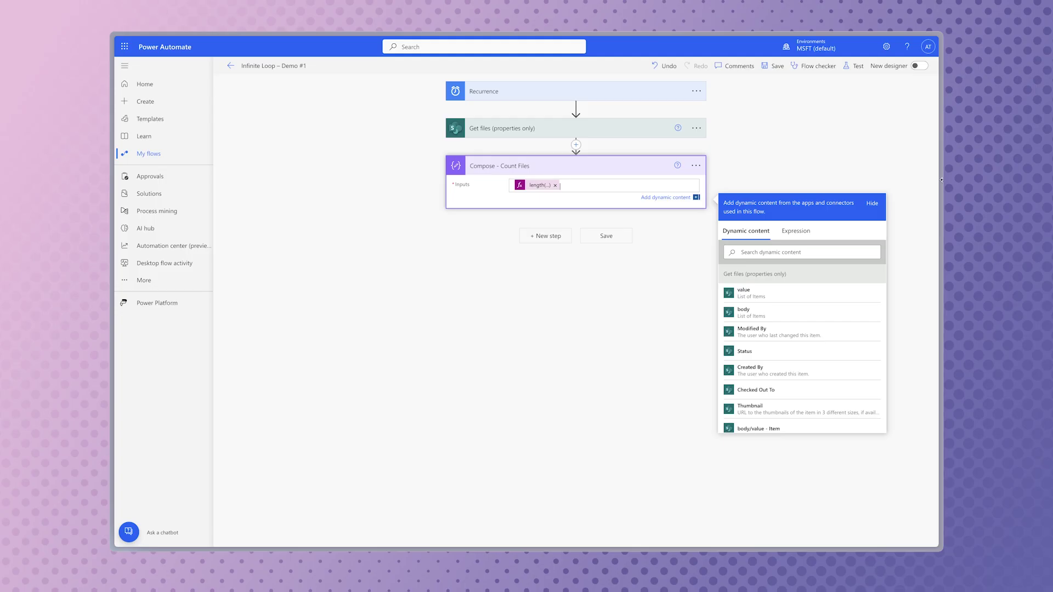
- Save and manually test the flow, and expand the Compose - Count Files action in the run
{"action": "left_click", "coordinate": [855, 67]}
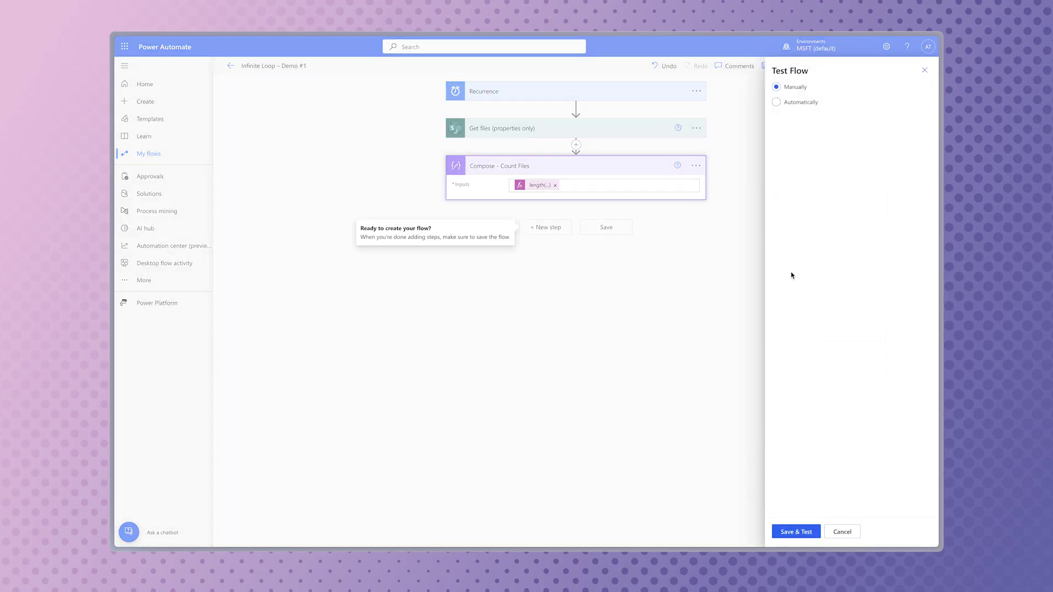
{"action": "left_click", "coordinate": [795, 532]}
{"action": "left_click", "coordinate": [806, 532]}
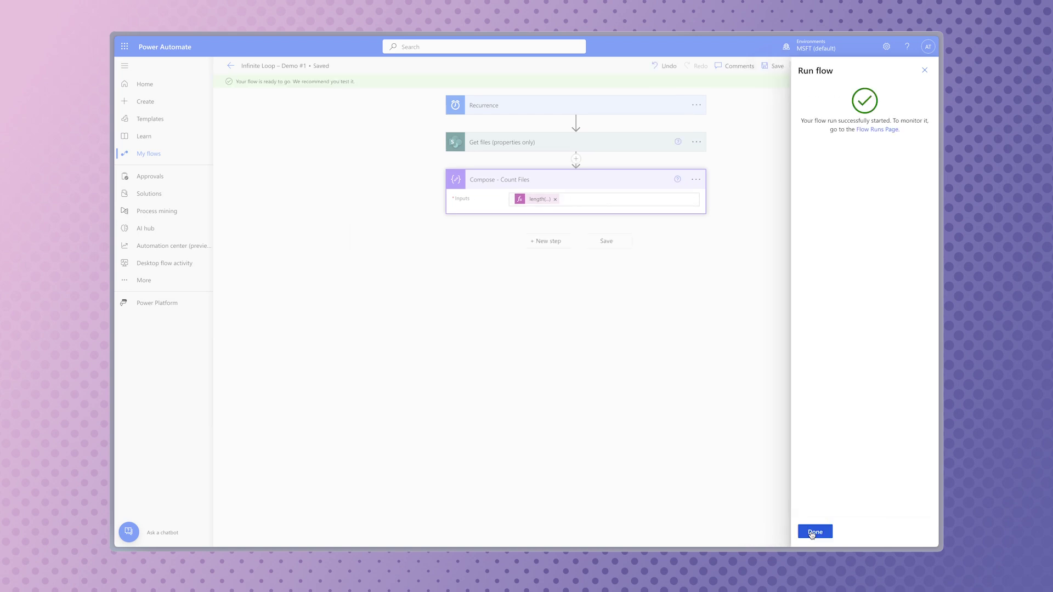
{"action": "left_click", "coordinate": [806, 532]}
{"action": "left_click", "coordinate": [676, 198]}
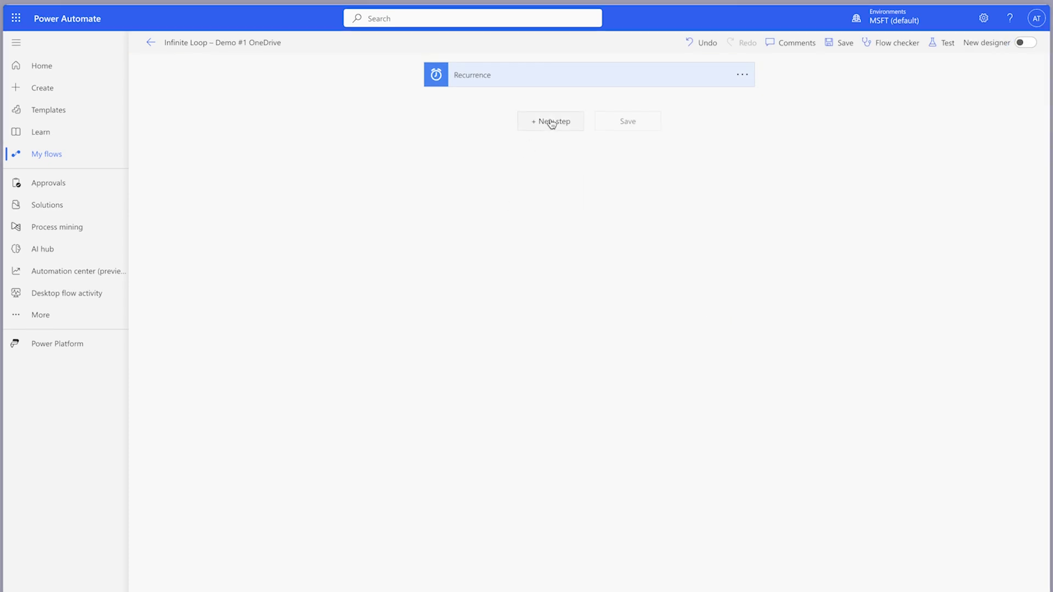
- In the Demo #1 OneDrive flow, add the OneDrive for Business action List files in folder, targeting the Attachments folder under Root
{"action": "left_click", "coordinate": [551, 122]}
{"action": "type", "text": "list files"}
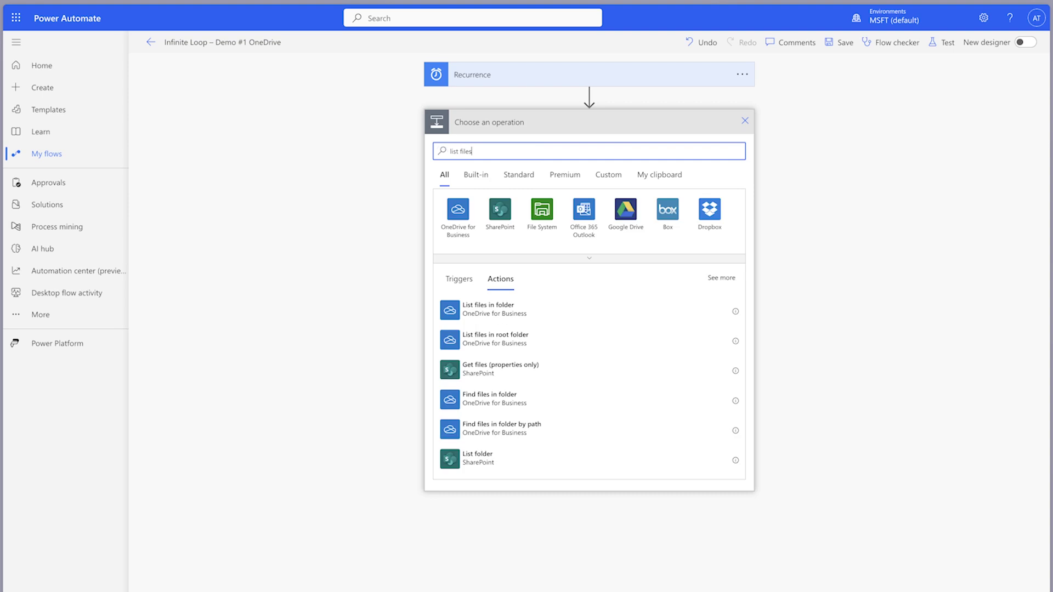
{"action": "left_click", "coordinate": [538, 310]}
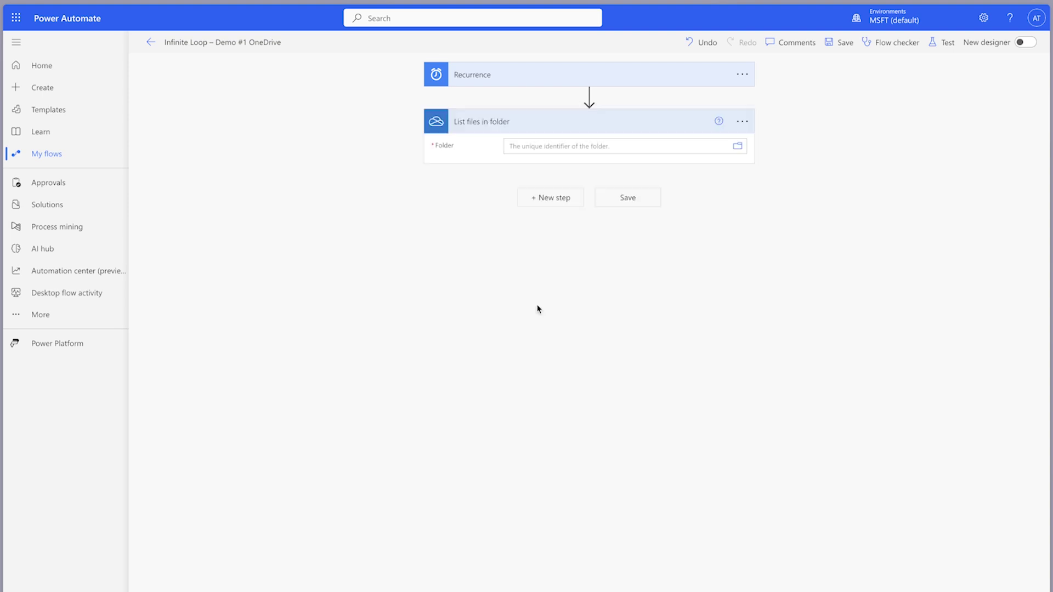
{"action": "left_click", "coordinate": [738, 151]}
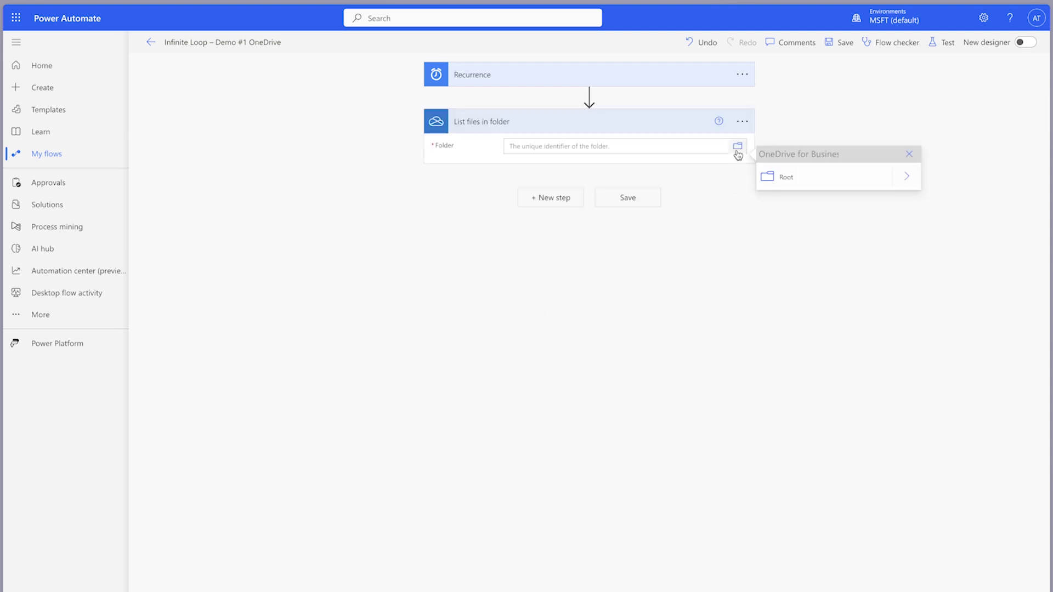
{"action": "left_click", "coordinate": [908, 178]}
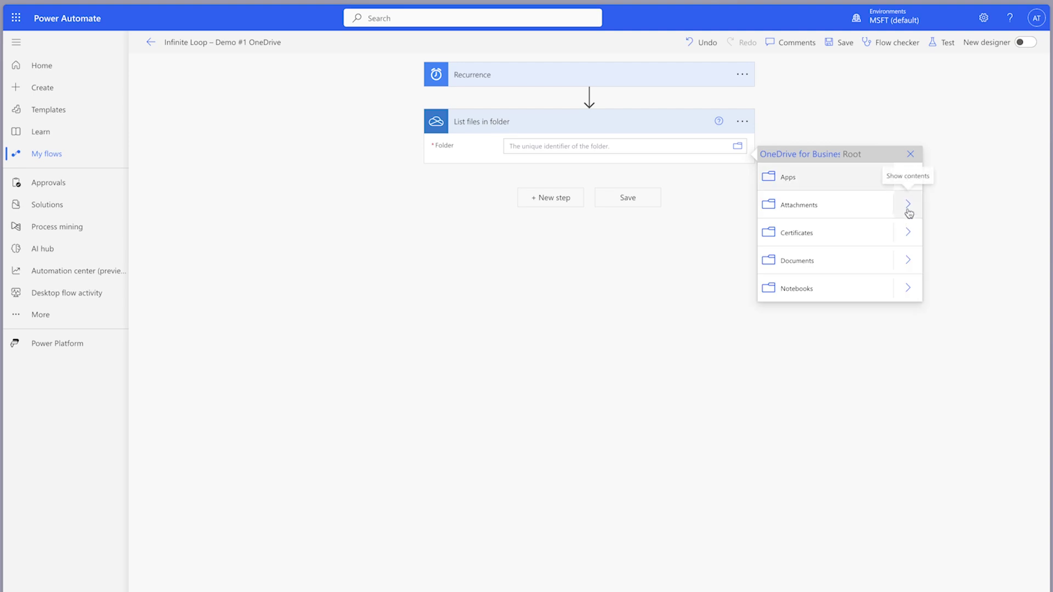
{"action": "left_click", "coordinate": [805, 207]}
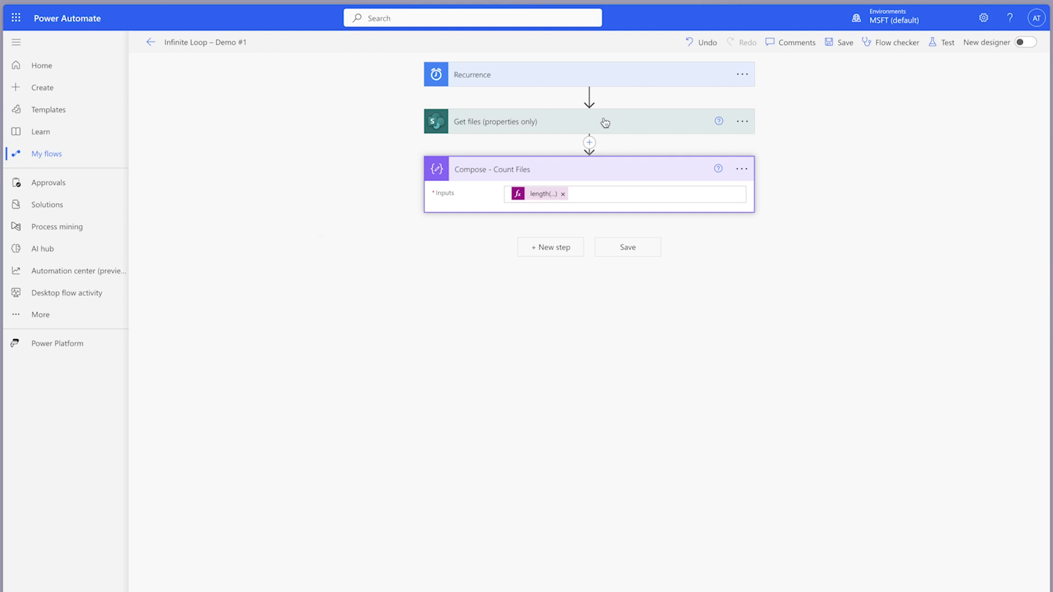
- In the Demo #1 flow, append "and (Status eq 'Pending' or Status eq 'Overdue')" to the filter query of Get files (properties only)
{"action": "left_click", "coordinate": [605, 122]}
{"action": "left_click", "coordinate": [527, 238]}
{"action": "type", "text": "and (Status eq 'Pending' or Status eq 'Overdue')"}
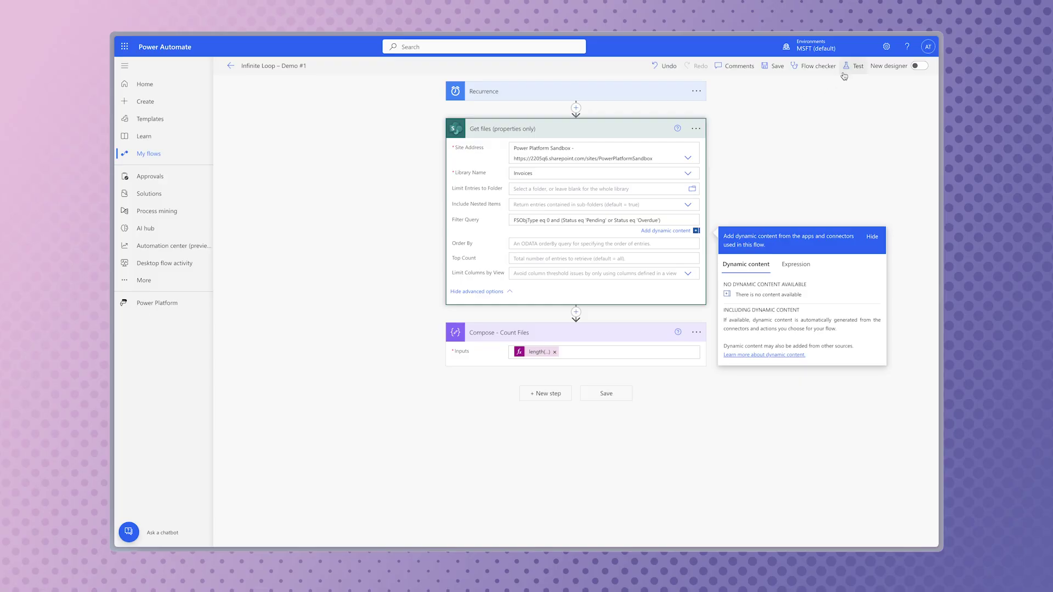
- Save and manually test the flow with the extended filter query, and inspect the Compose - Count Files output
{"action": "left_click", "coordinate": [844, 72]}
{"action": "left_click", "coordinate": [792, 533]}
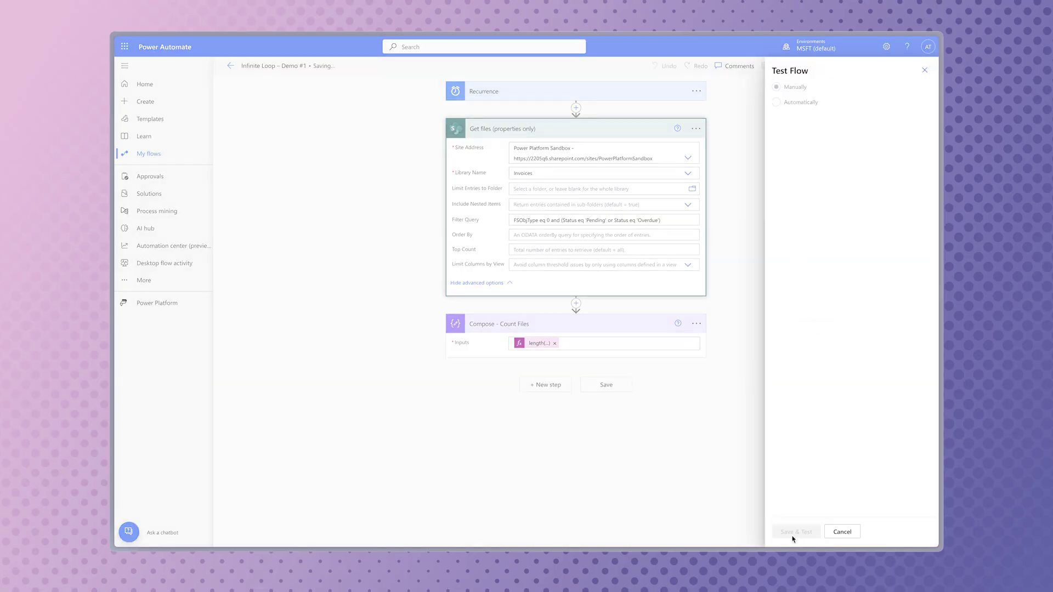
{"action": "left_click", "coordinate": [804, 532]}
{"action": "left_click", "coordinate": [803, 532]}
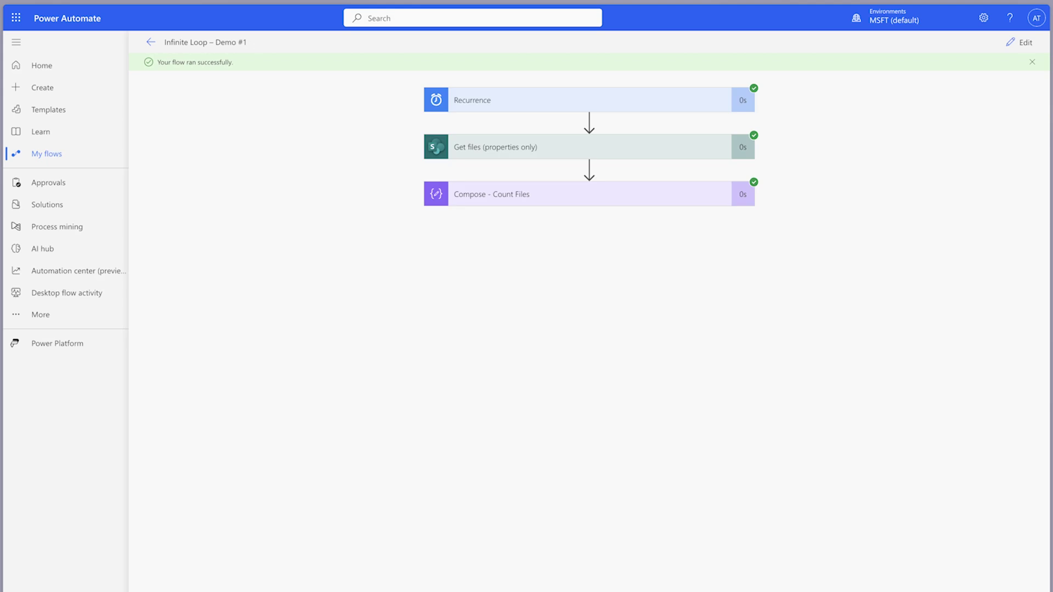
{"action": "left_click", "coordinate": [591, 205]}
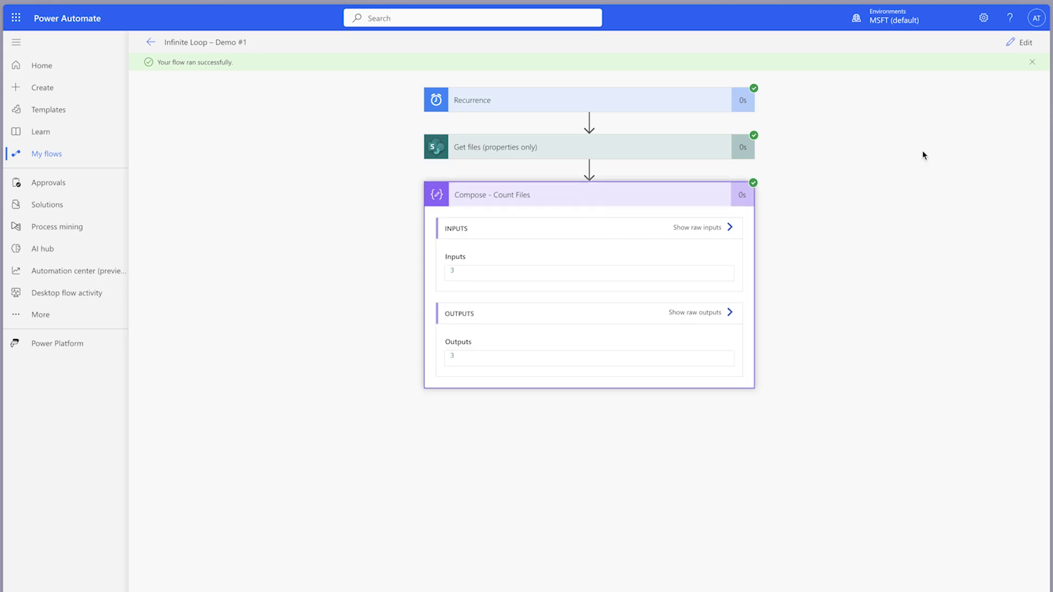
- Return to editing the flow and add a Condition checking that the Compose - Count Files Outputs is not equal to 0
{"action": "left_click", "coordinate": [1011, 39]}
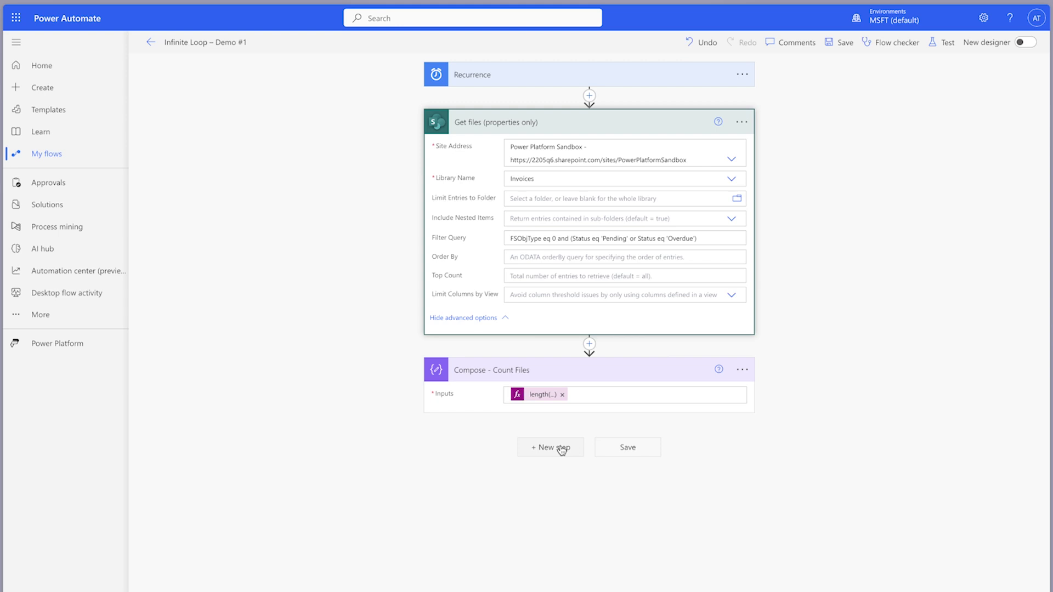
{"action": "left_click", "coordinate": [562, 449]}
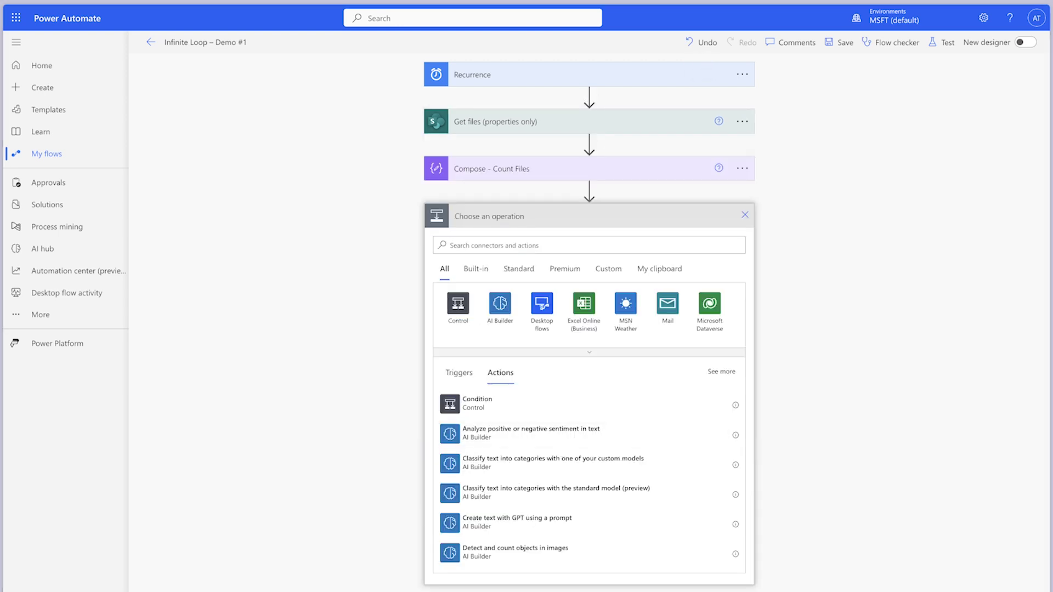
{"action": "left_click", "coordinate": [515, 404]}
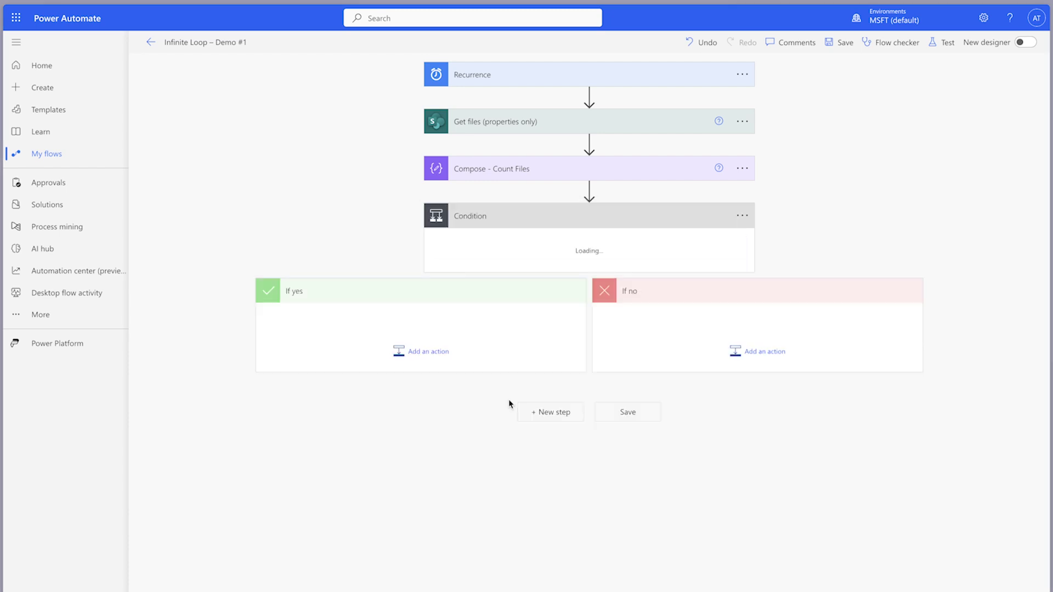
{"action": "left_click", "coordinate": [490, 249]}
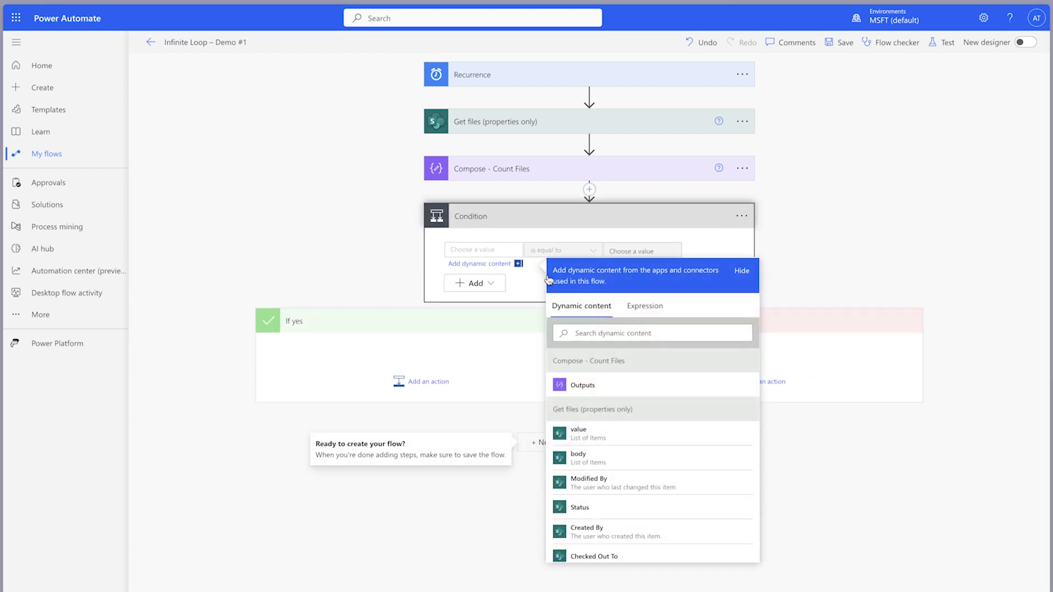
{"action": "left_click", "coordinate": [627, 384]}
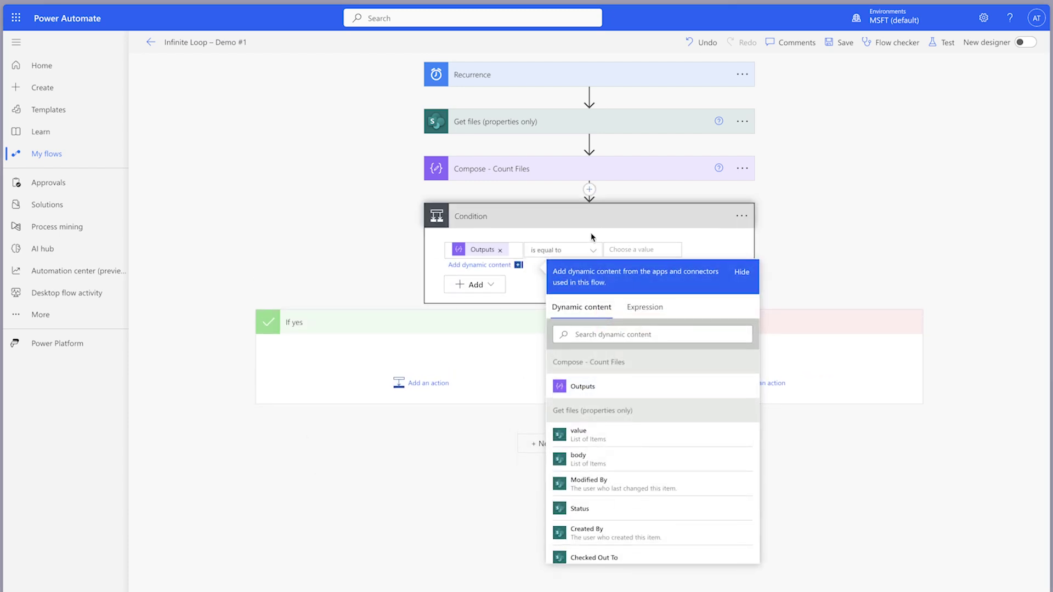
{"action": "left_click", "coordinate": [581, 251]}
{"action": "left_click", "coordinate": [567, 327]}
{"action": "left_click", "coordinate": [627, 252]}
{"action": "type", "text": "0"}
- Add an Apply to each loop in the If yes branch that iterates over the value output of Get files (properties only)
{"action": "left_click", "coordinate": [409, 383]}
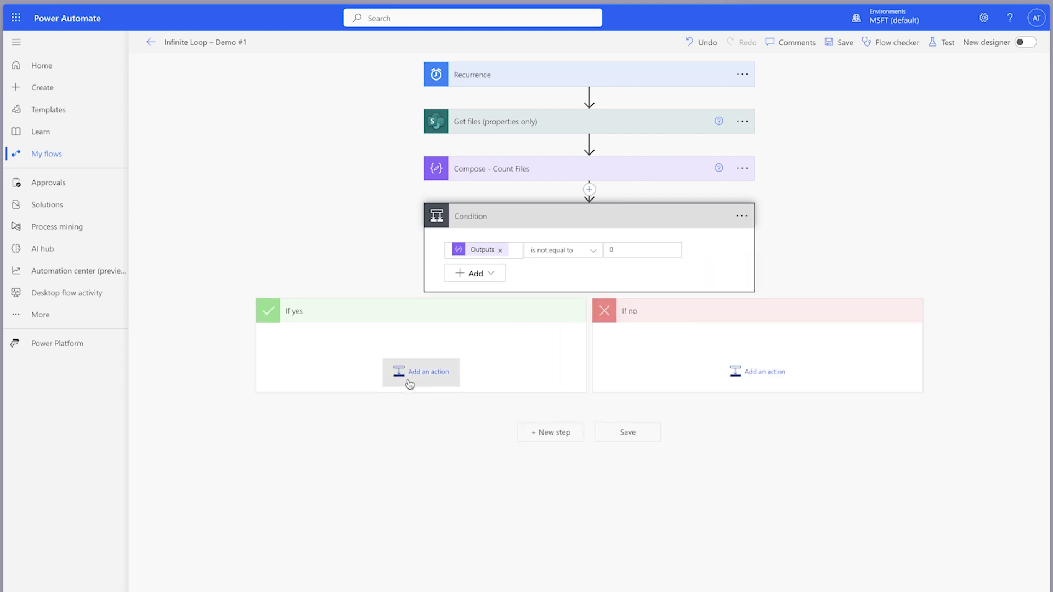
{"action": "type", "text": "apply"}
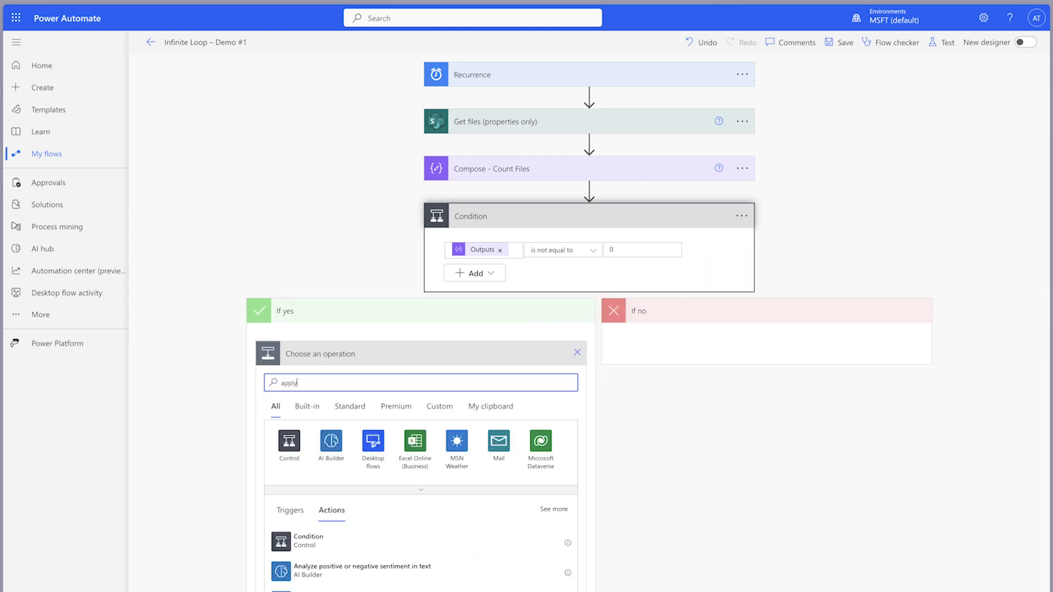
{"action": "left_click", "coordinate": [370, 572]}
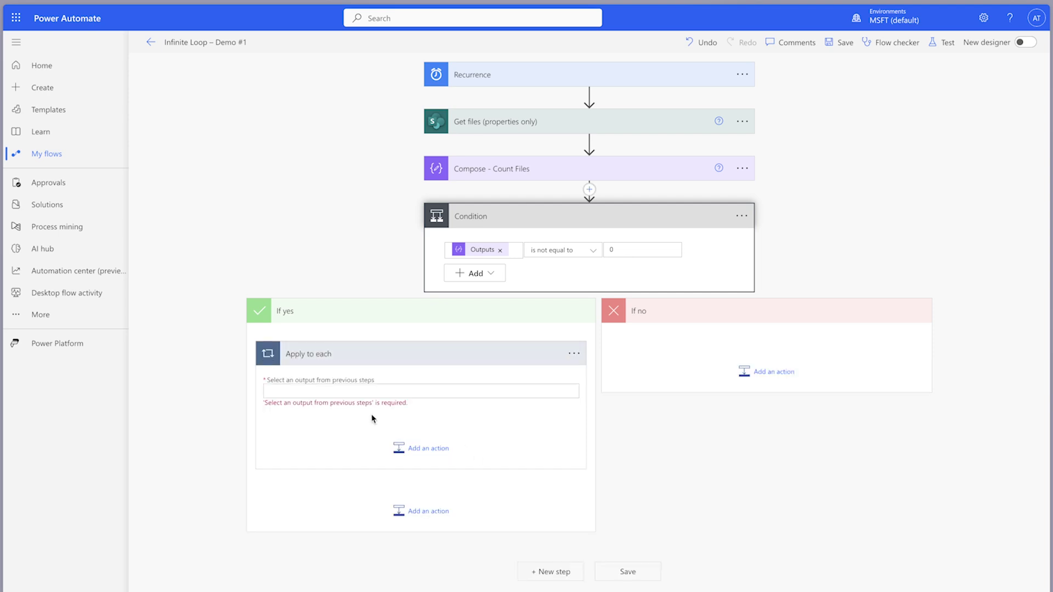
{"action": "left_click", "coordinate": [659, 585]}
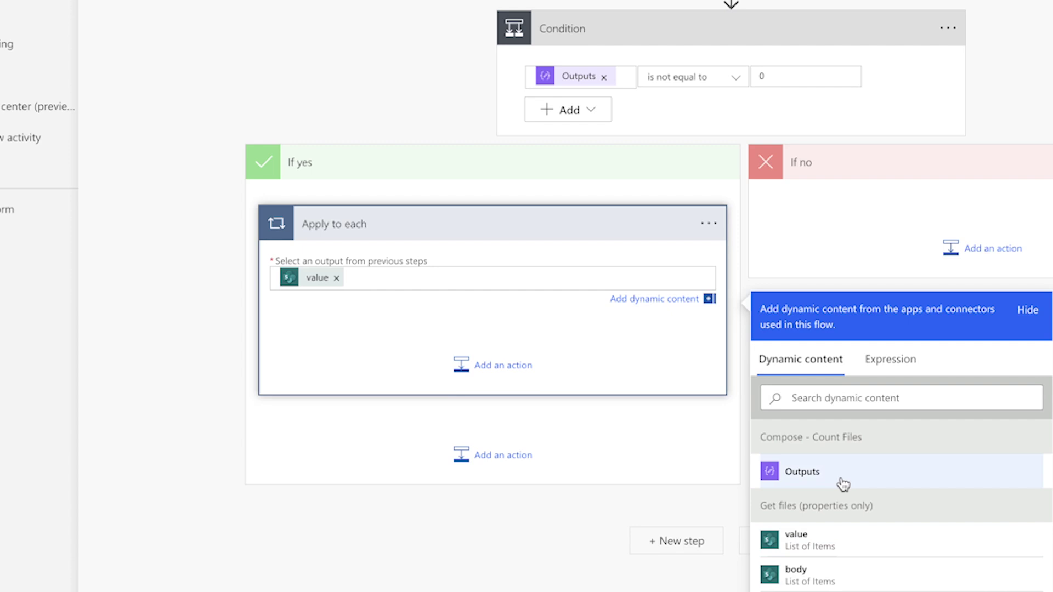
{"action": "key", "text": "Escape"}
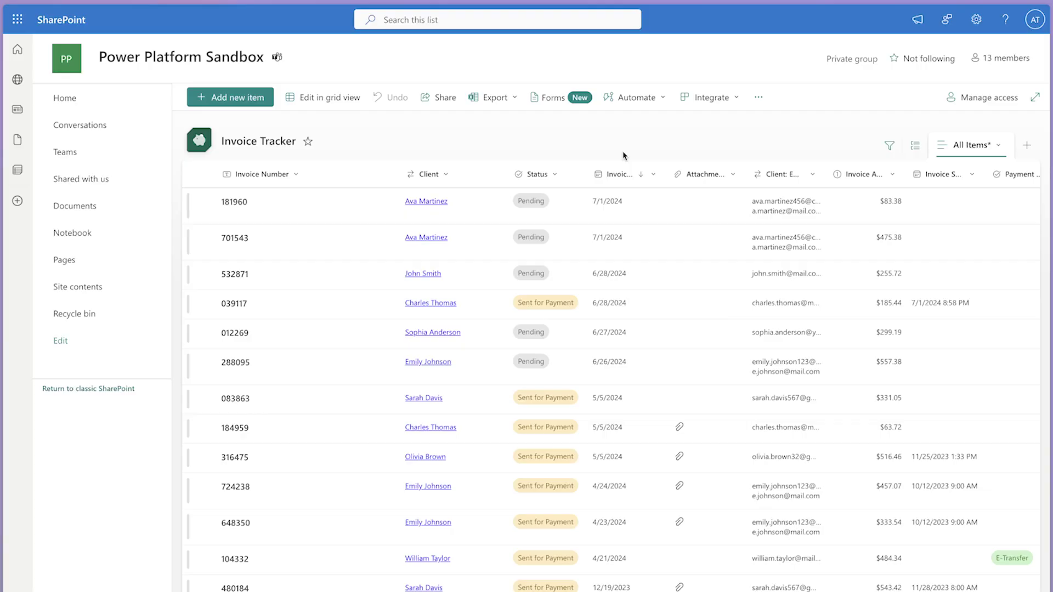
- In the SharePoint Invoice Tracker list, set the status of the pending invoice due 6/26/2024 to Ready to Send and save it
{"action": "left_click", "coordinate": [566, 357]}
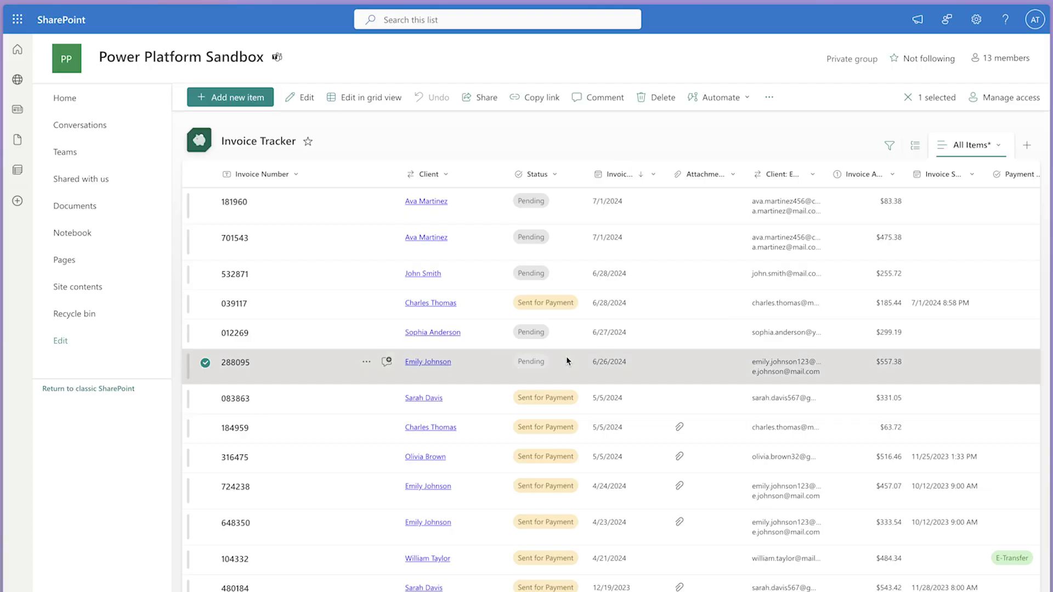
{"action": "left_click", "coordinate": [303, 97]}
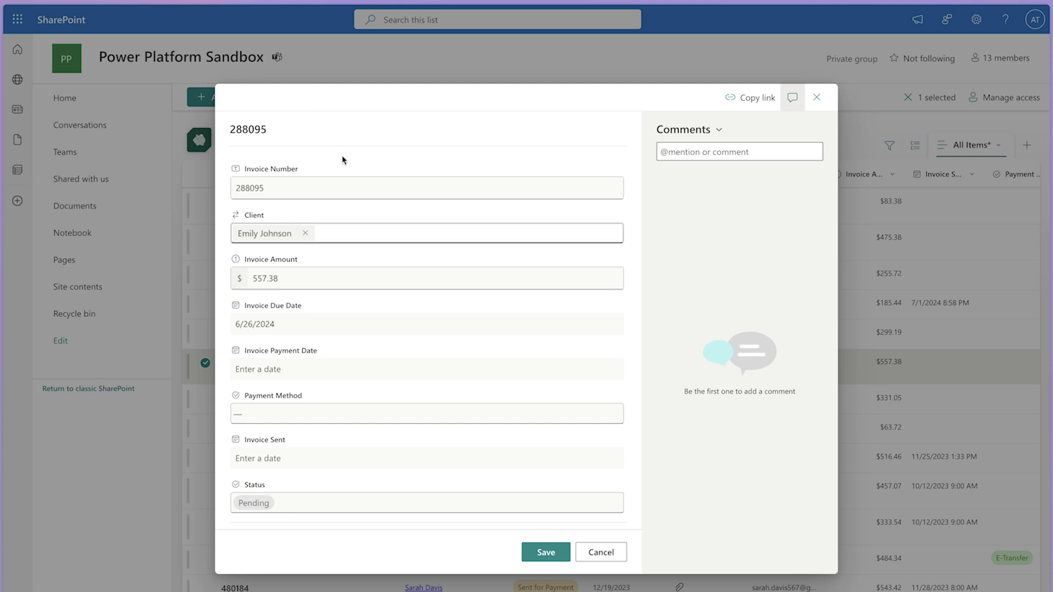
{"action": "left_click", "coordinate": [500, 503]}
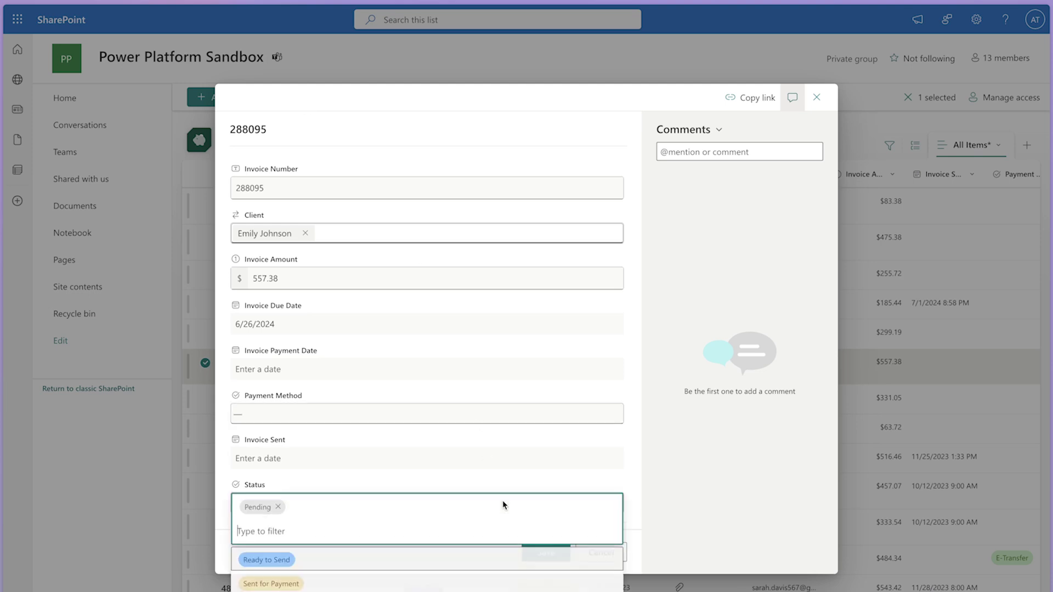
{"action": "left_click", "coordinate": [453, 557]}
{"action": "left_click", "coordinate": [559, 547]}
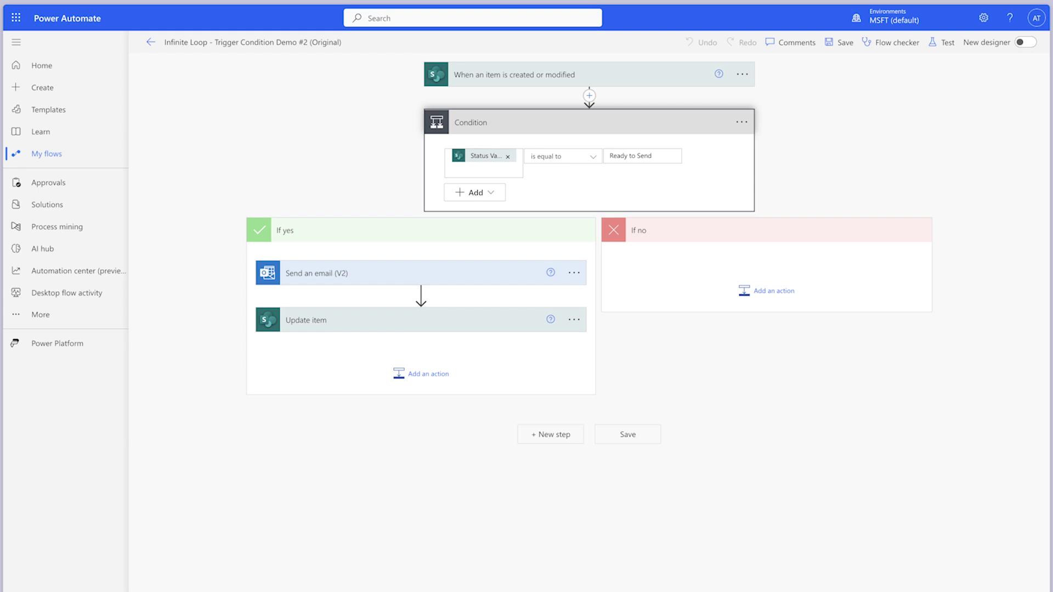
- Check the settings of the When an item is created or modified trigger for trigger conditions, and close them without changes
{"action": "left_click", "coordinate": [743, 76]}
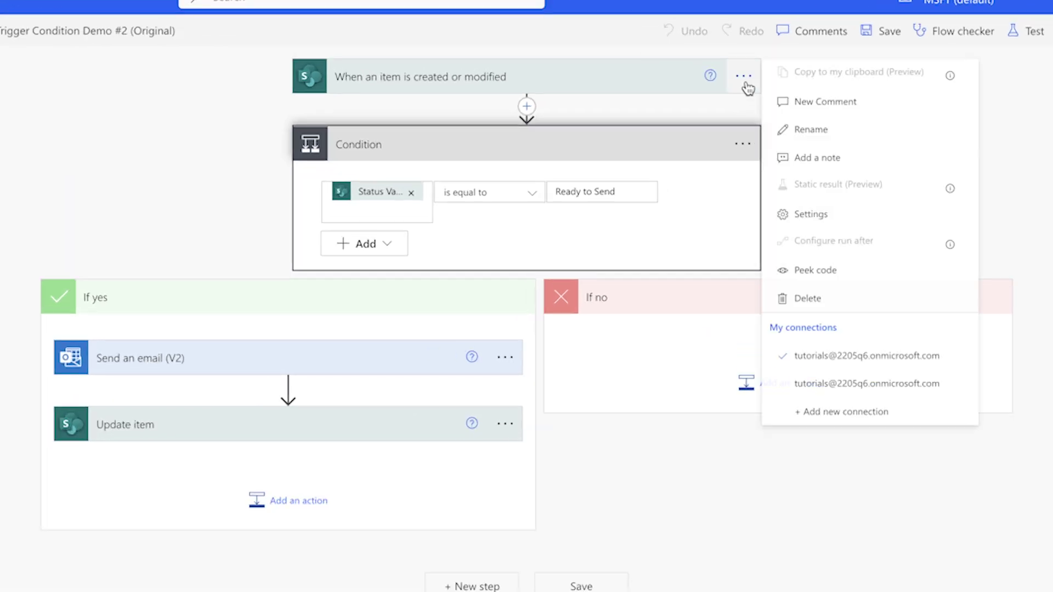
{"action": "left_click", "coordinate": [870, 214]}
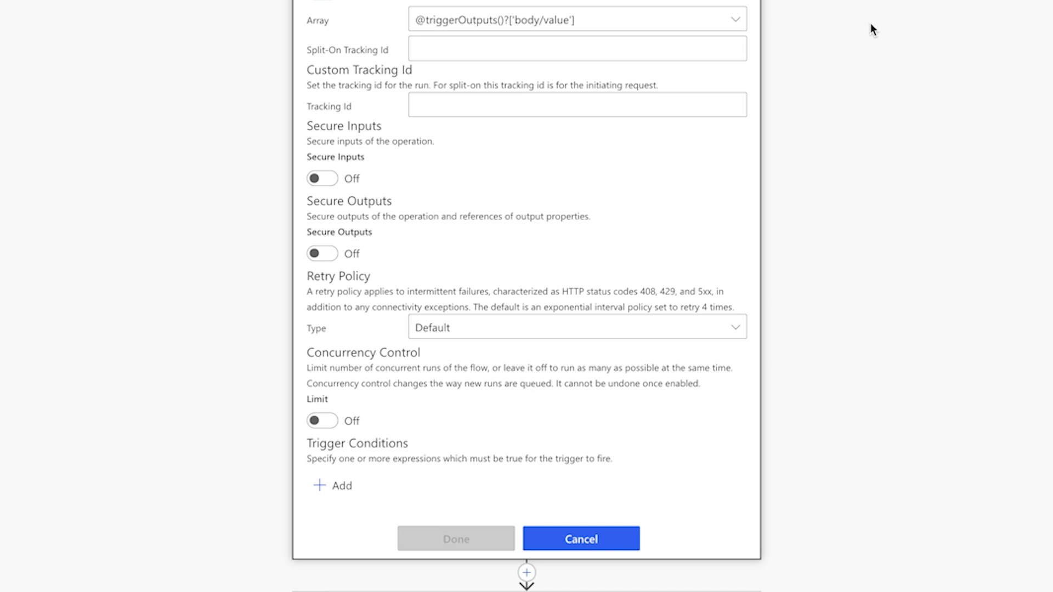
{"action": "left_click", "coordinate": [625, 540]}
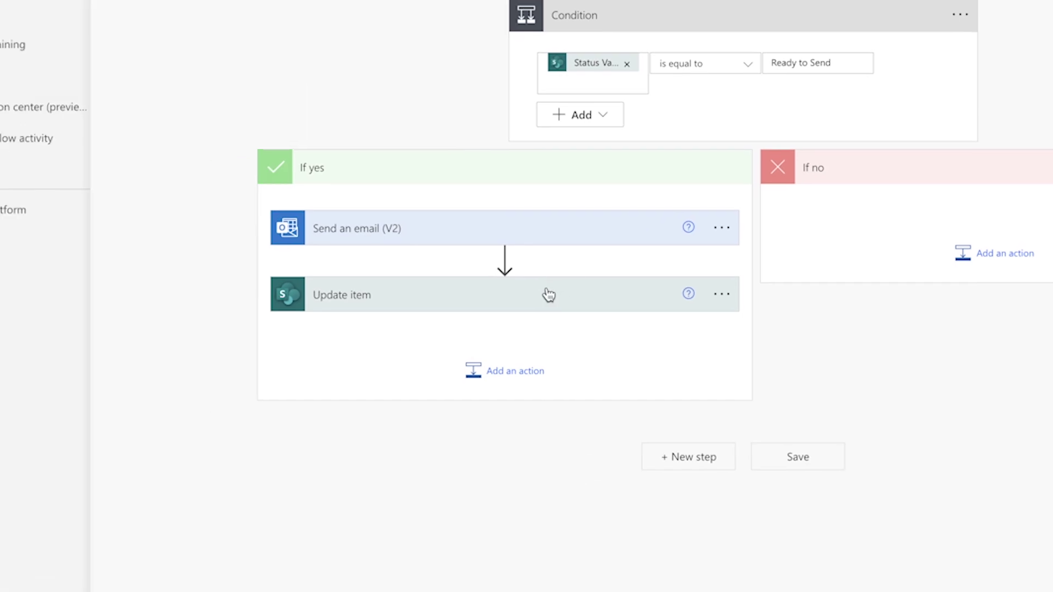
- Expand the Update item action in the If yes branch and save the flow
{"action": "left_click", "coordinate": [548, 295]}
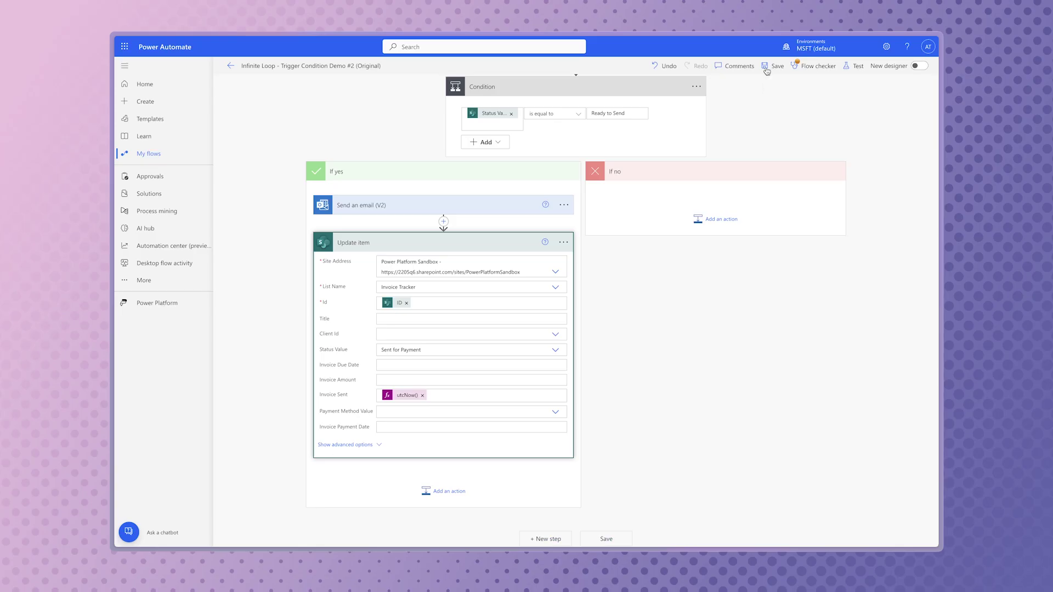
{"action": "left_click", "coordinate": [769, 67]}
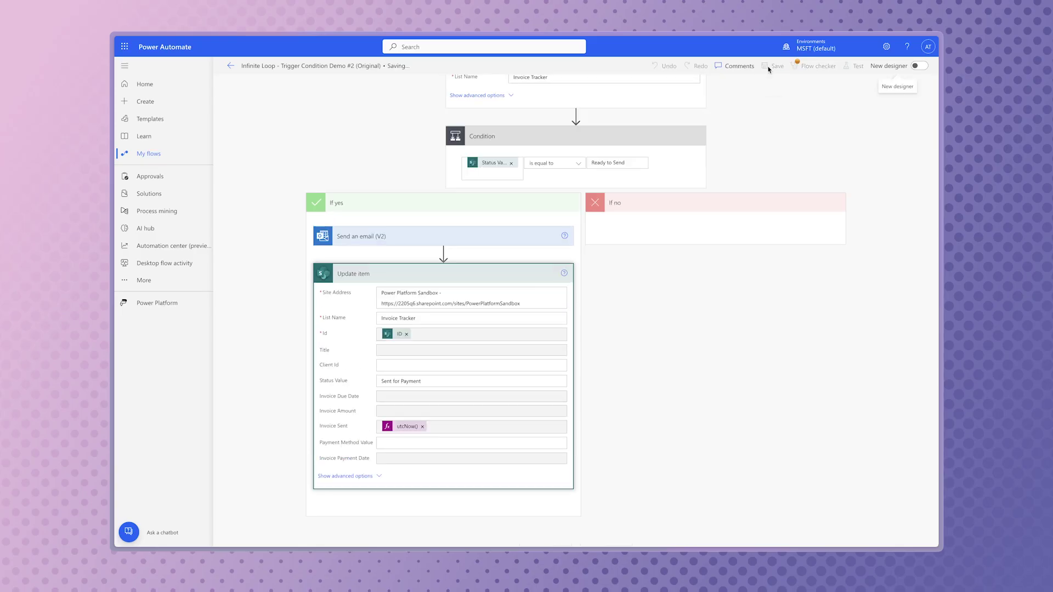
{"action": "left_click", "coordinate": [816, 66]}
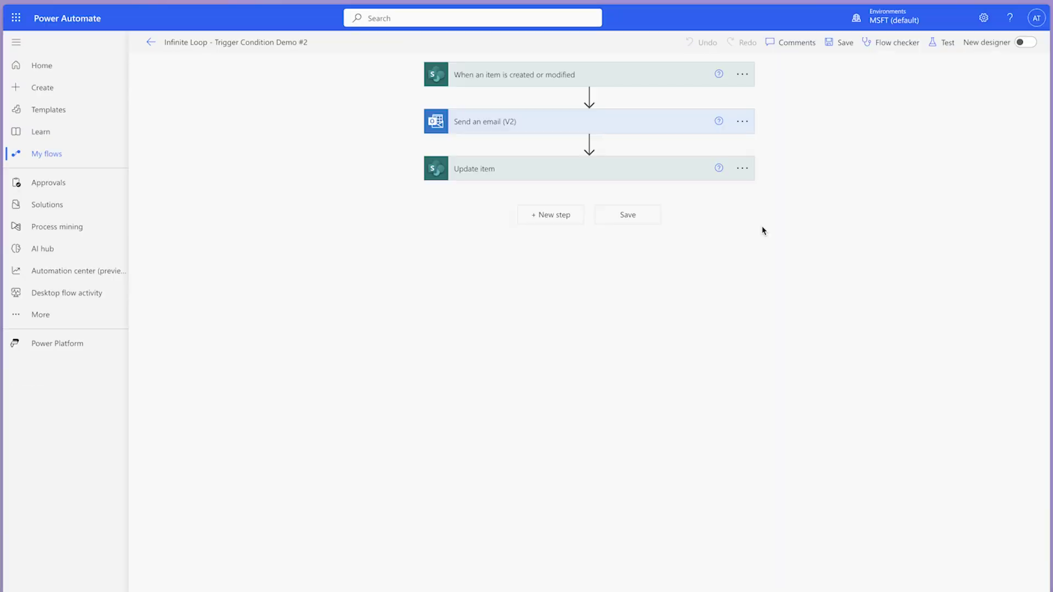
- In the Trigger Condition Demo #2 flow, review the trigger's settings and expand the Update item action to examine its fields
{"action": "left_click", "coordinate": [741, 75]}
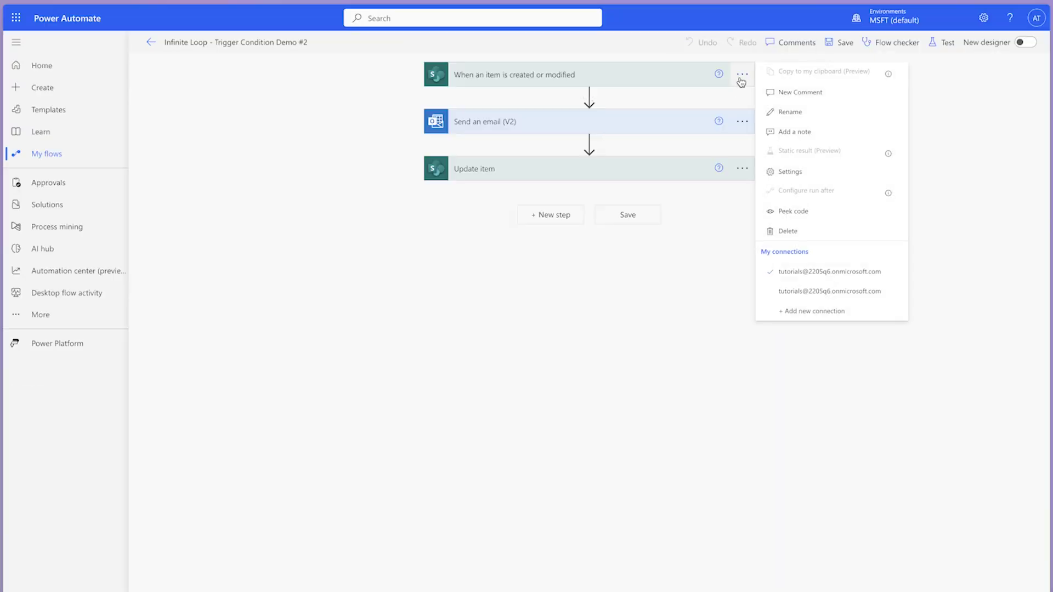
{"action": "left_click", "coordinate": [794, 171]}
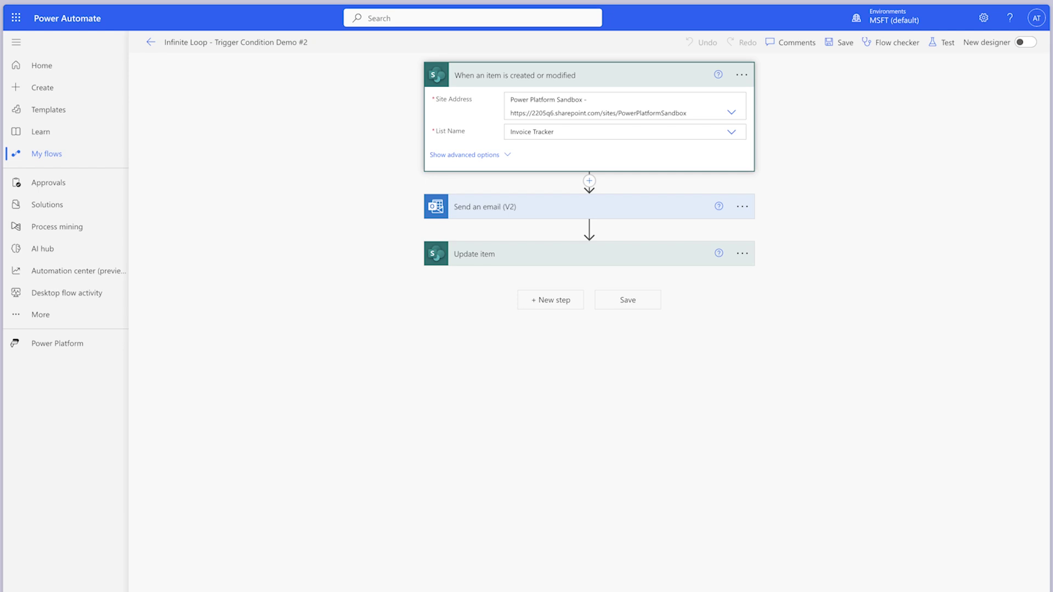
{"action": "left_click", "coordinate": [631, 263]}
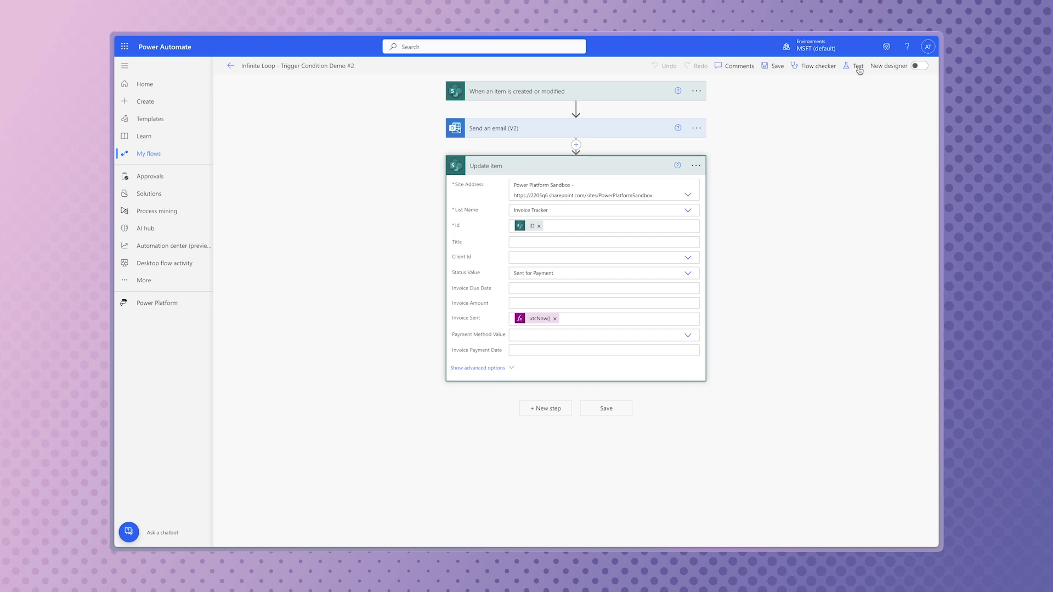
- Start a manual test of the flow and trigger it by setting the $83.38 pending invoice's status to Ready to Send in SharePoint
{"action": "left_click", "coordinate": [860, 72]}
{"action": "left_click", "coordinate": [788, 531]}
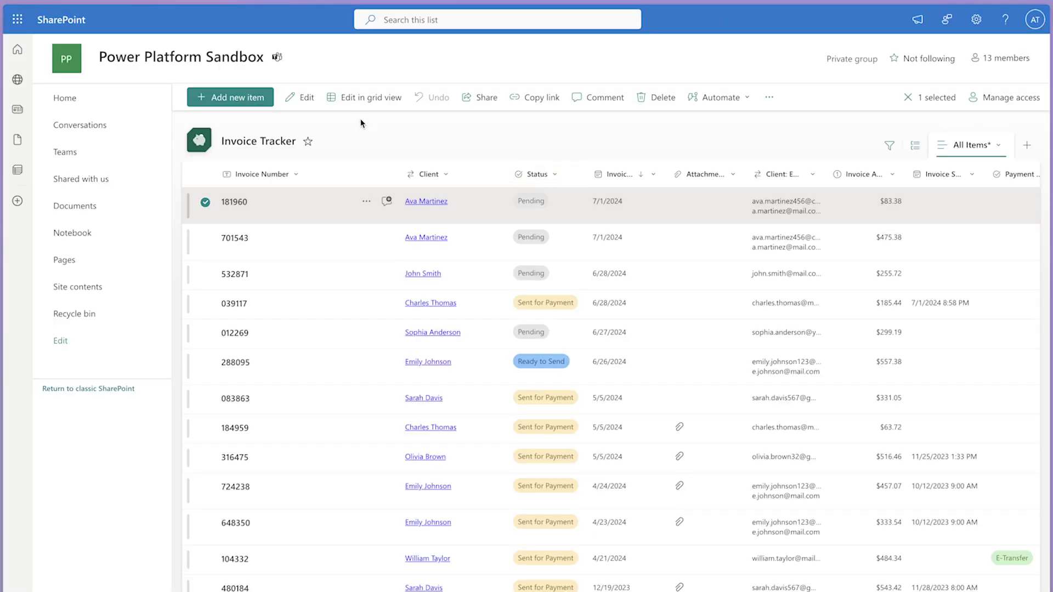
{"action": "left_click", "coordinate": [307, 104]}
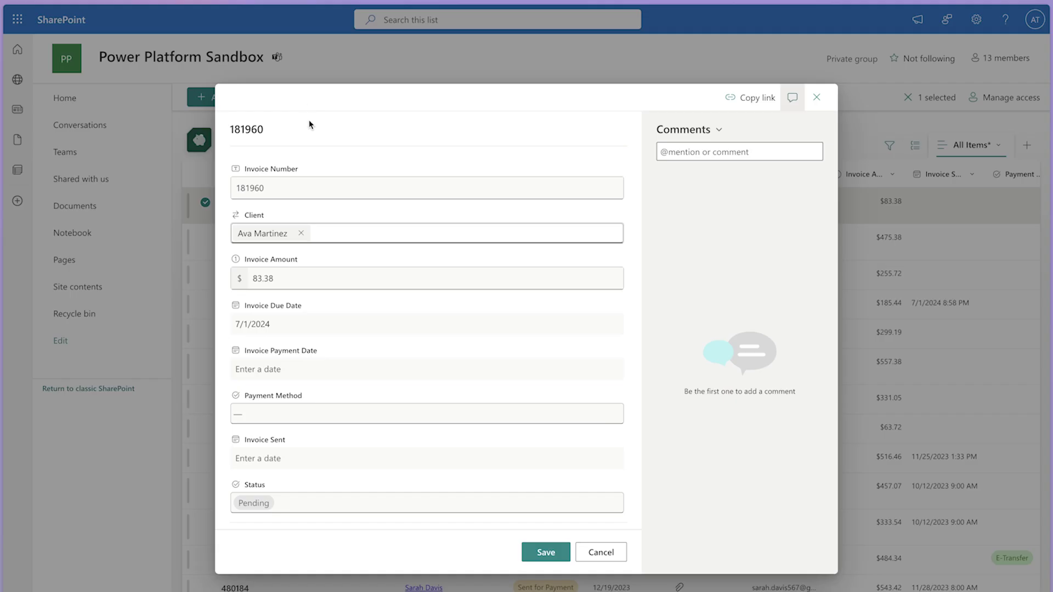
{"action": "left_click", "coordinate": [413, 502]}
{"action": "left_click", "coordinate": [430, 561]}
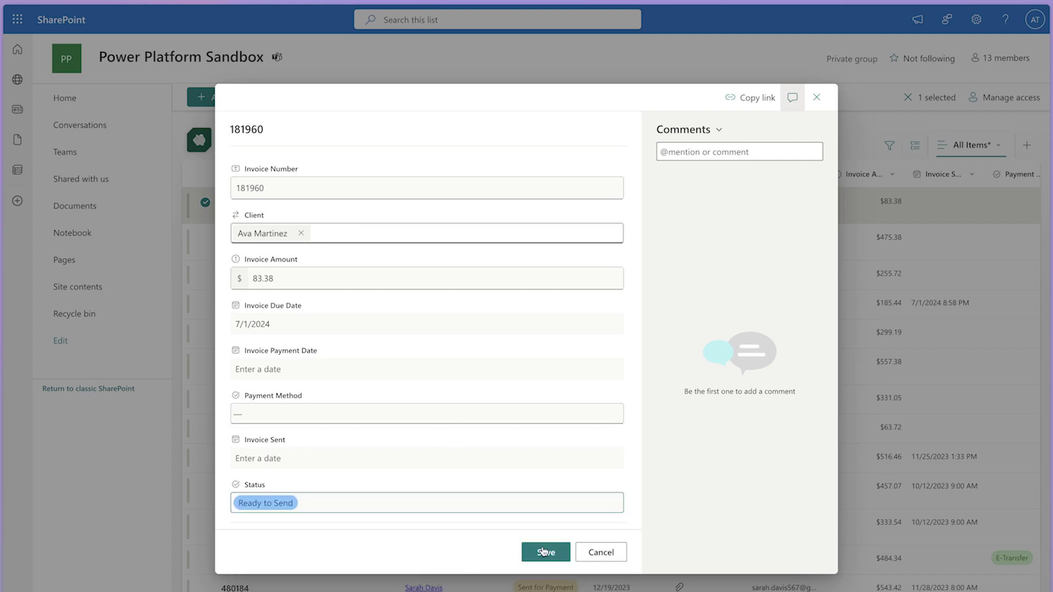
{"action": "left_click", "coordinate": [543, 551]}
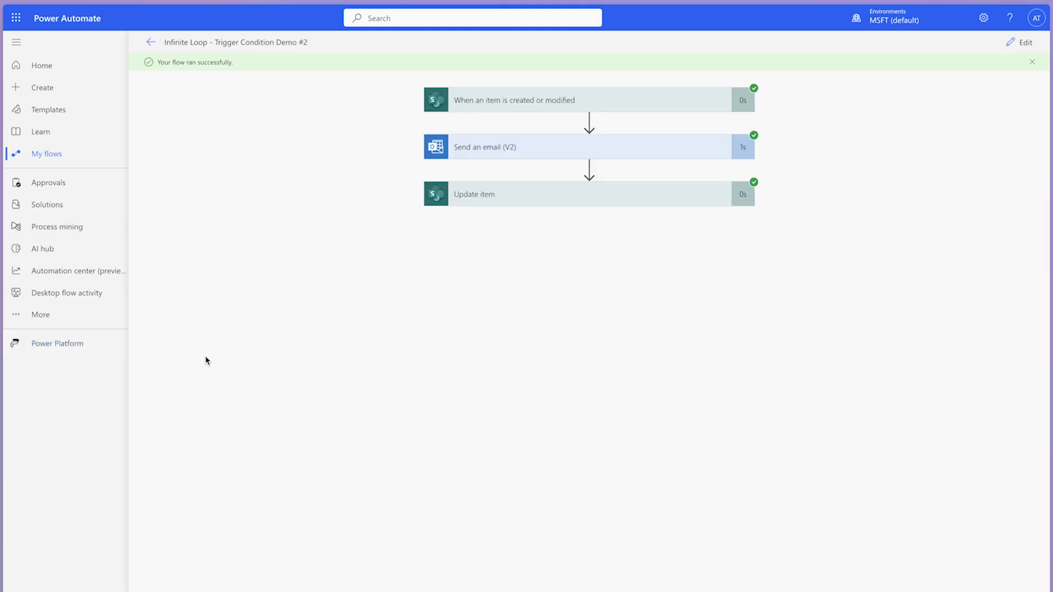
- Return to the flow's details page and refresh the 28-day run history to check for repeated runs
{"action": "left_click", "coordinate": [151, 42]}
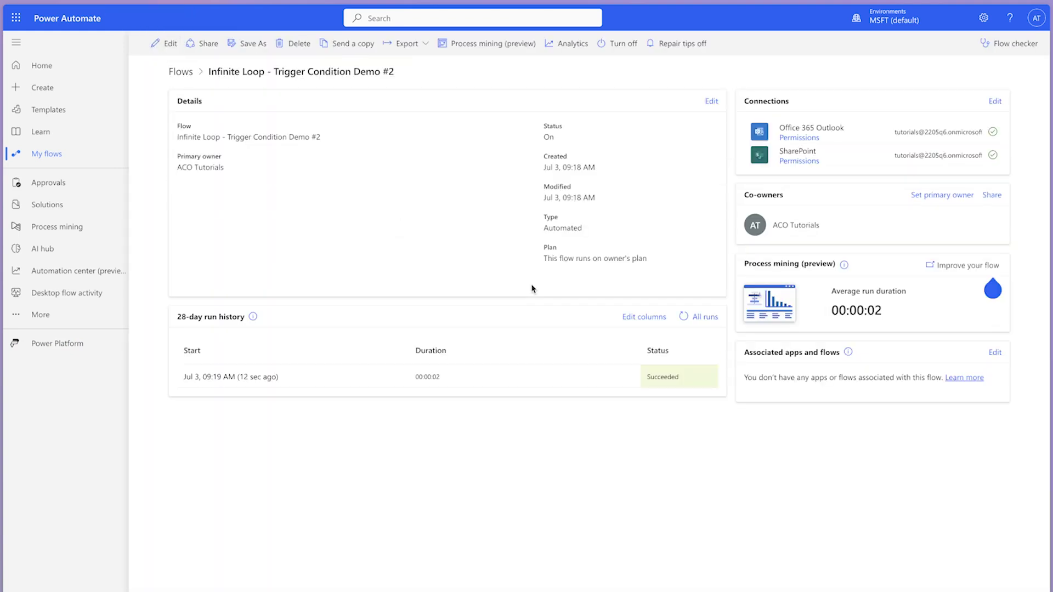
{"action": "left_click", "coordinate": [684, 317]}
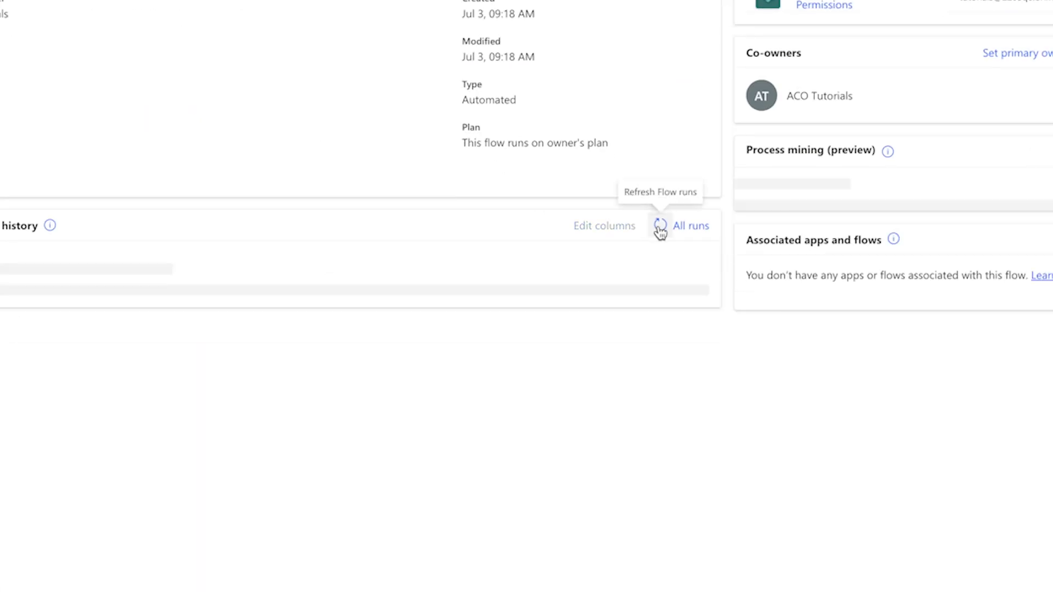
{"action": "left_click", "coordinate": [661, 227]}
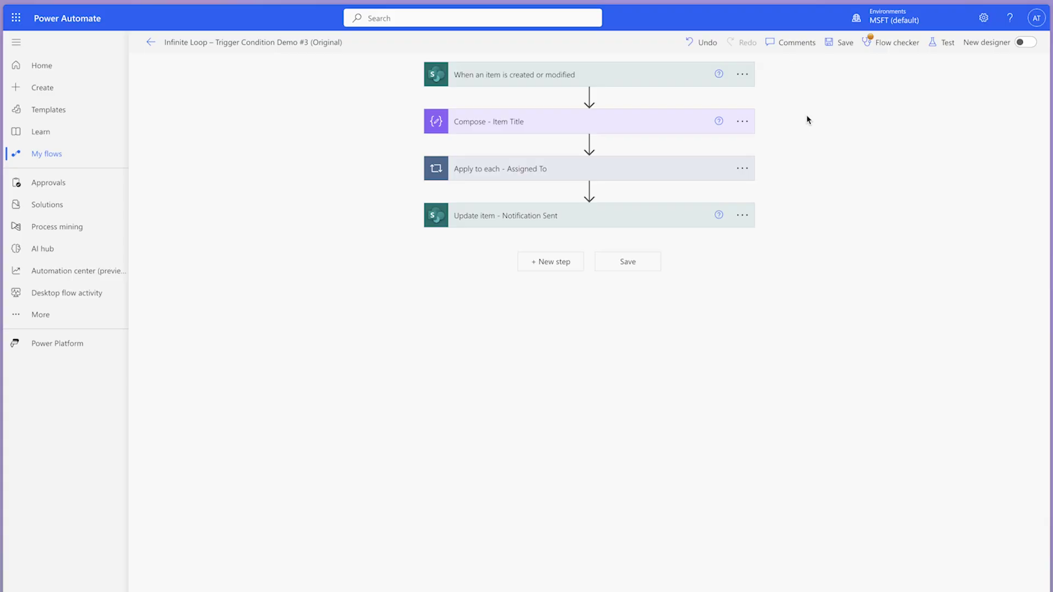
- Review the trigger conditions in the trigger settings of the Demo #3 (Original) flow, and close them without changes
{"action": "left_click", "coordinate": [742, 74]}
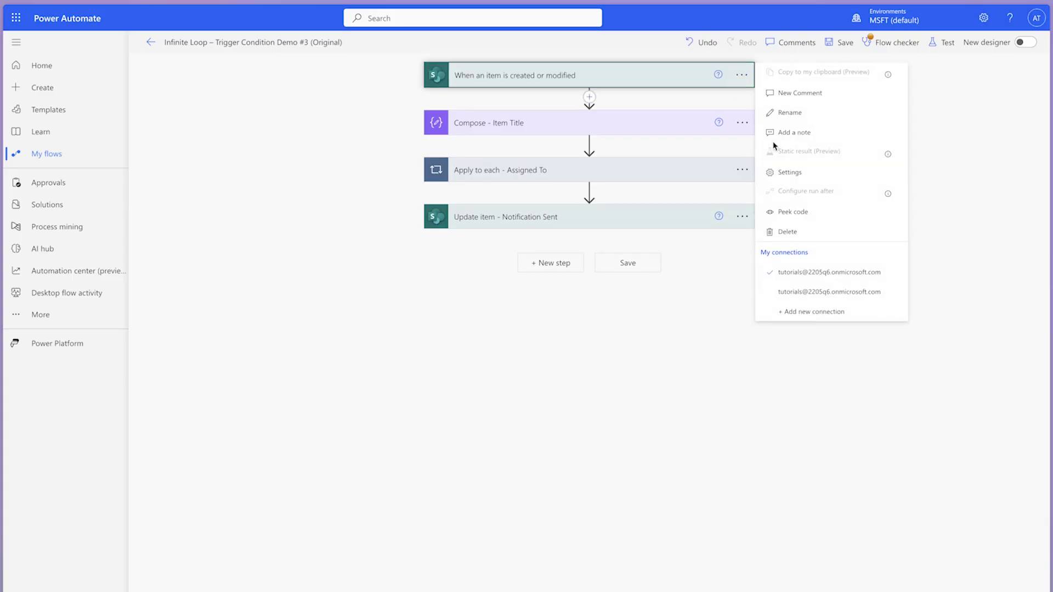
{"action": "left_click", "coordinate": [797, 172]}
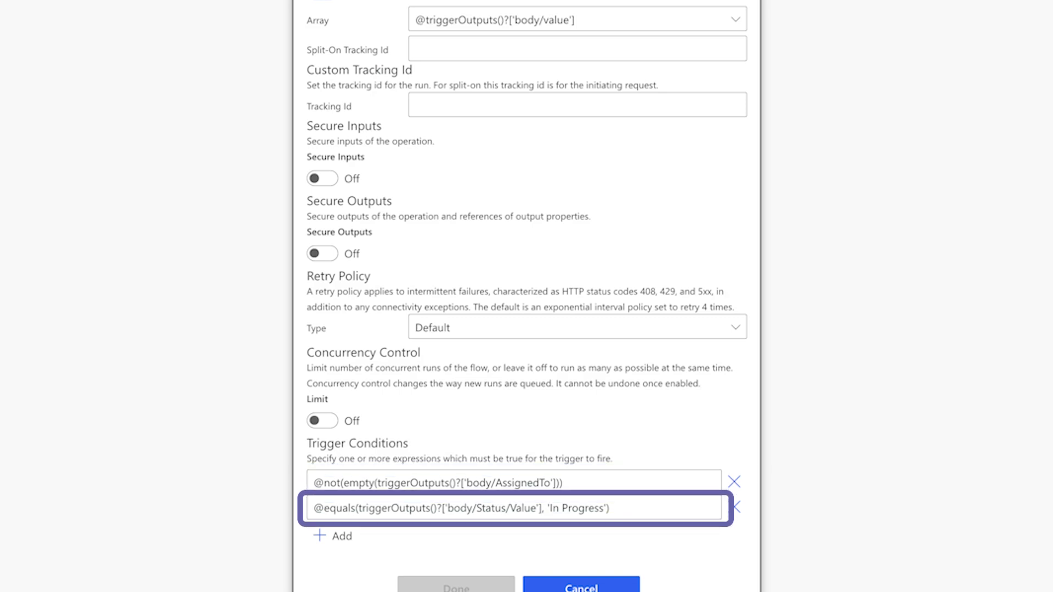
{"action": "left_click", "coordinate": [597, 589]}
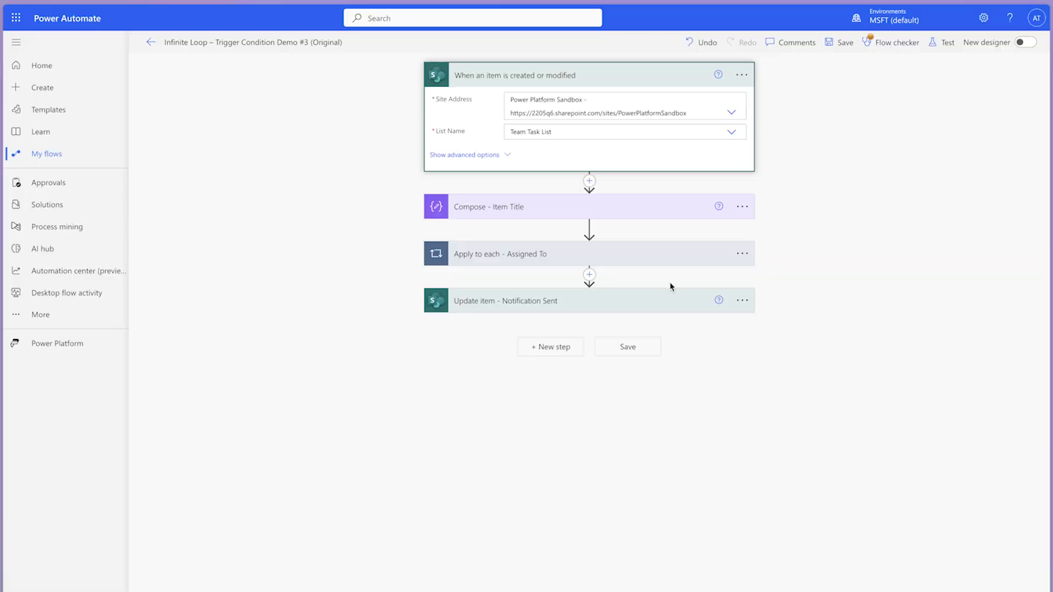
- Expand the Apply to each - Assigned To loop and its Post card action, and examine the adaptive card and Update item fields
{"action": "left_click", "coordinate": [646, 261]}
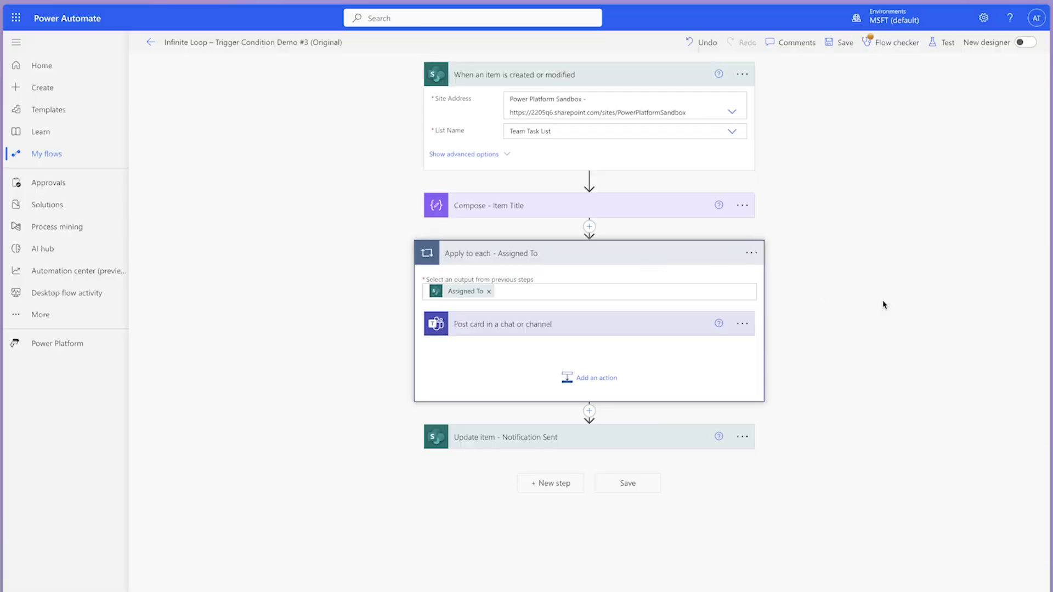
{"action": "left_click", "coordinate": [663, 326]}
{"action": "scroll", "coordinate": [872, 331], "scroll_direction": "down", "scroll_amount": 3}
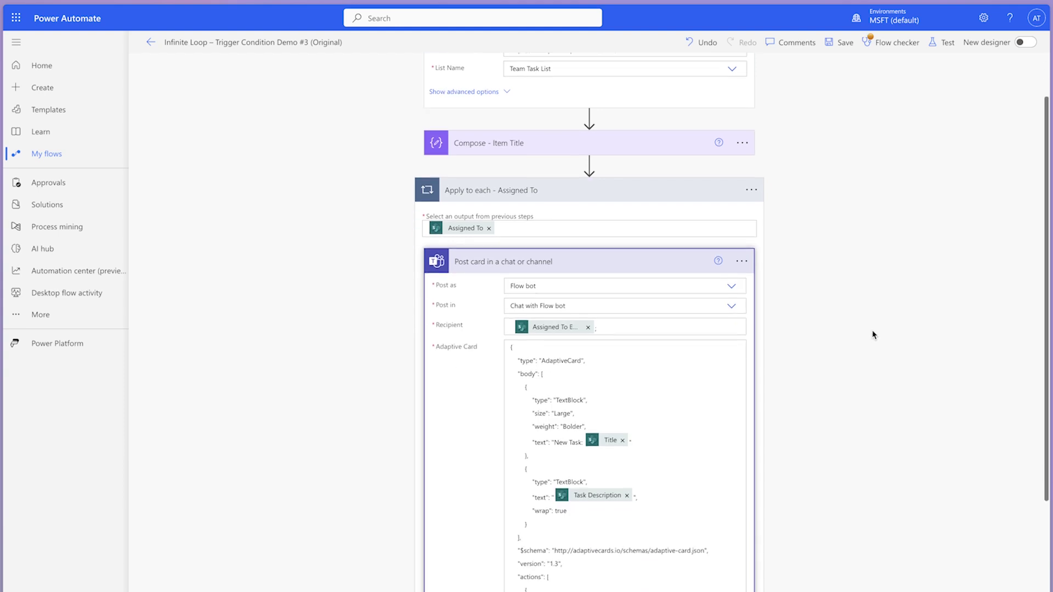
{"action": "scroll", "coordinate": [872, 334], "scroll_direction": "down", "scroll_amount": 2}
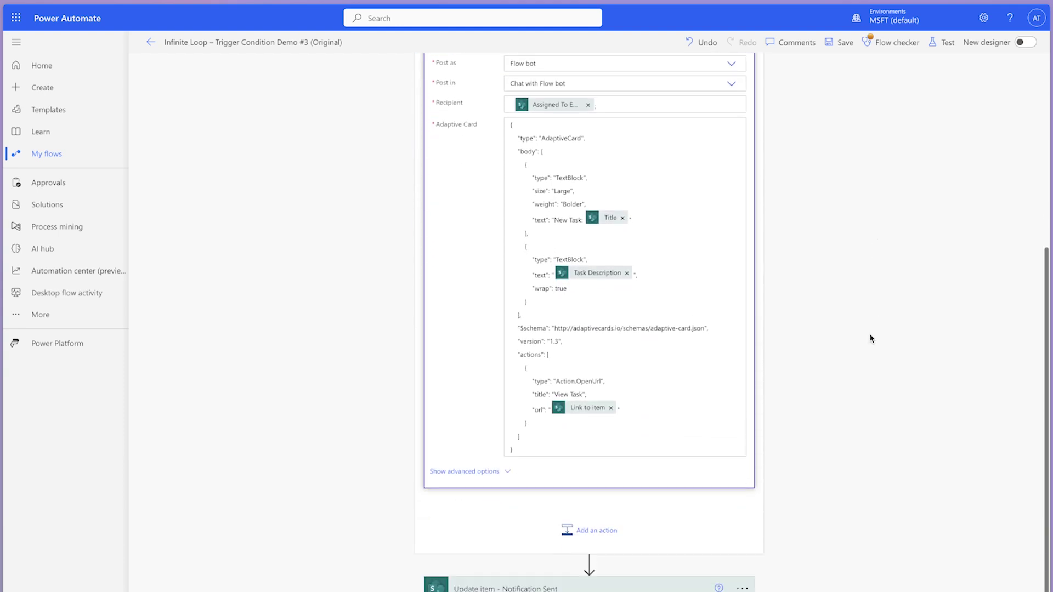
{"action": "scroll", "coordinate": [870, 335], "scroll_direction": "down", "scroll_amount": 6}
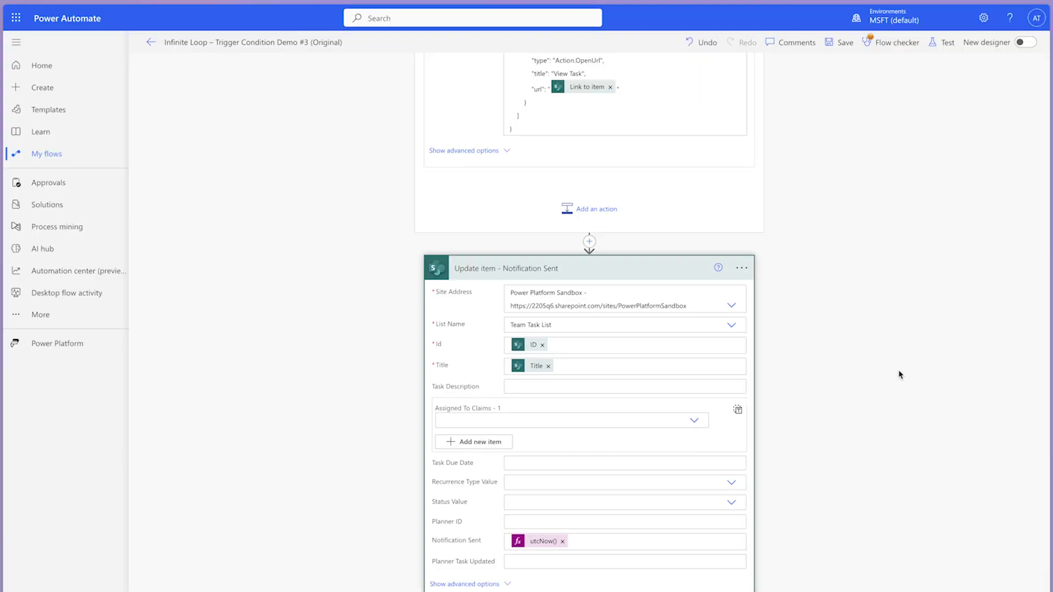
{"action": "scroll", "coordinate": [868, 250], "scroll_direction": "up", "scroll_amount": 3}
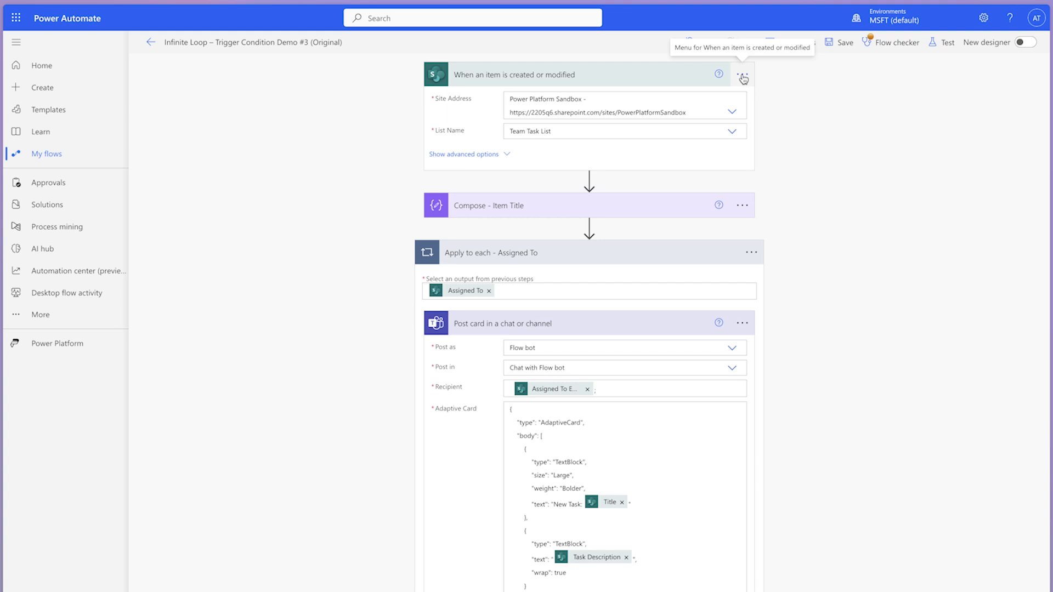
- Reopen the settings of the When an item is created or modified trigger to examine its list of trigger conditions
{"action": "left_click", "coordinate": [743, 75]}
{"action": "left_click", "coordinate": [800, 175]}
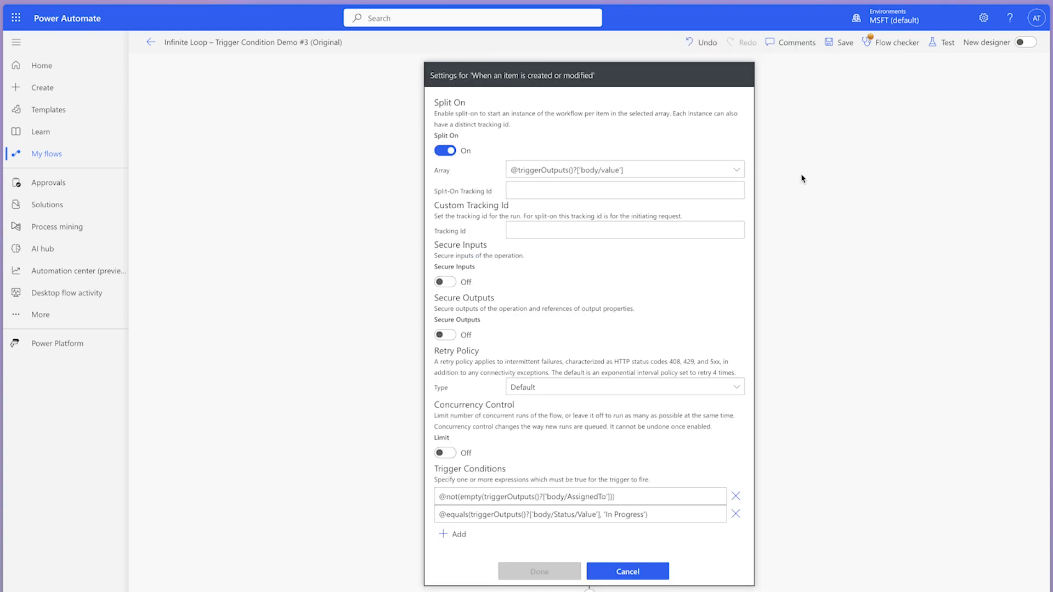
{"action": "scroll", "coordinate": [801, 179], "scroll_direction": "down", "scroll_amount": 3}
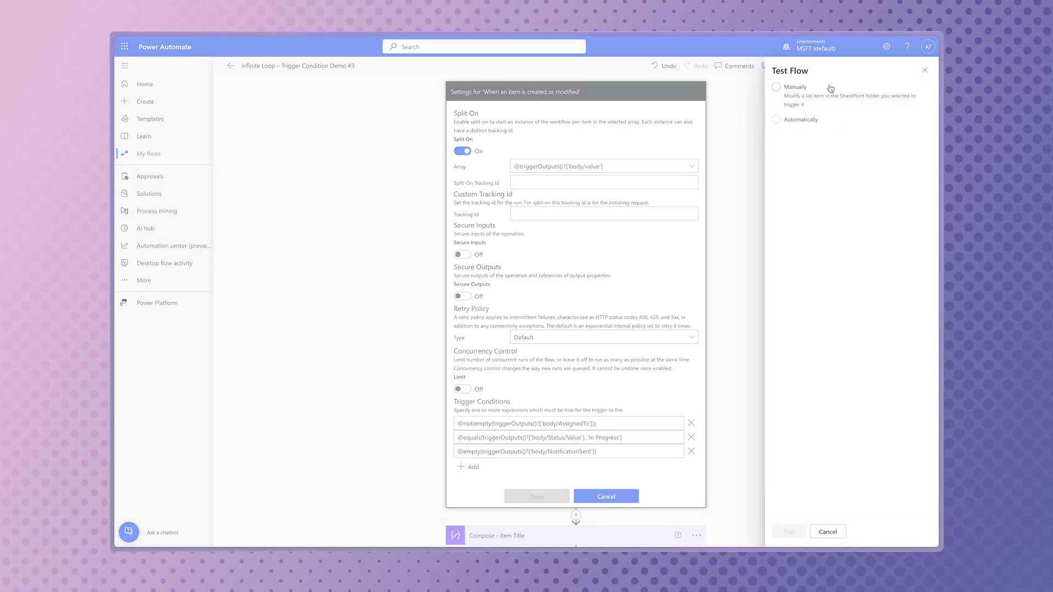
- Start a manual flow test, and in the Team Task List append "Make it pop!" to the Website Update task's description and save it
{"action": "left_click", "coordinate": [789, 531]}
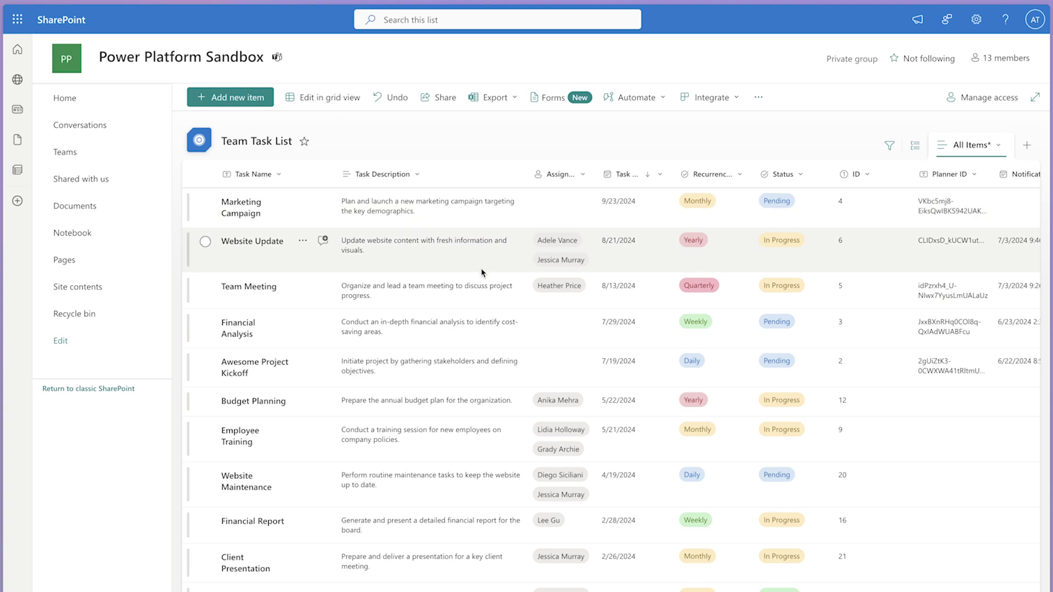
{"action": "left_click", "coordinate": [483, 273]}
{"action": "left_click", "coordinate": [310, 101]}
{"action": "left_click", "coordinate": [489, 238]}
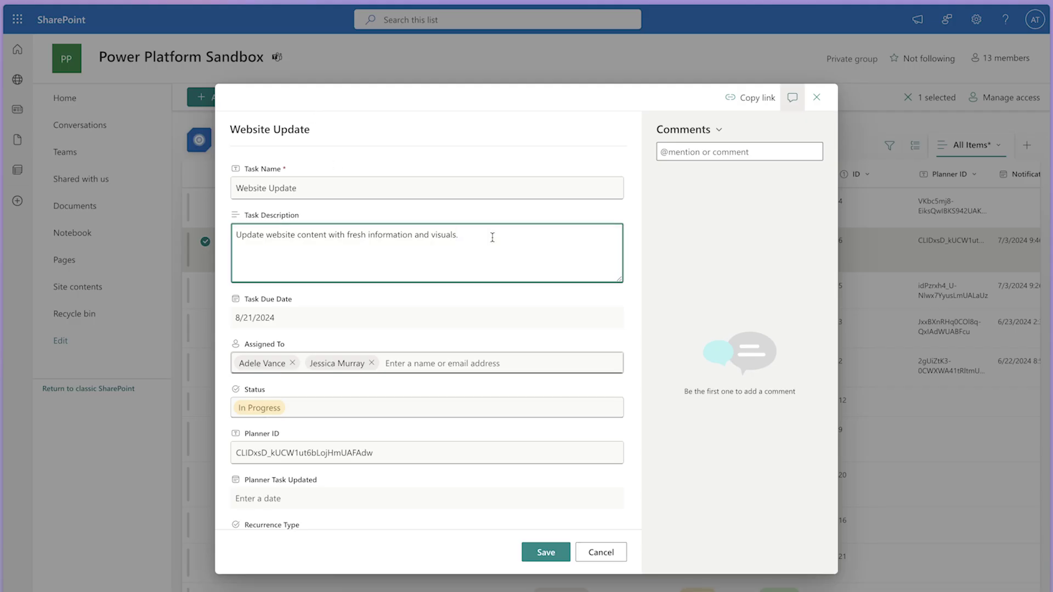
{"action": "type", "text": "Make it pop!"}
{"action": "left_click", "coordinate": [546, 551]}
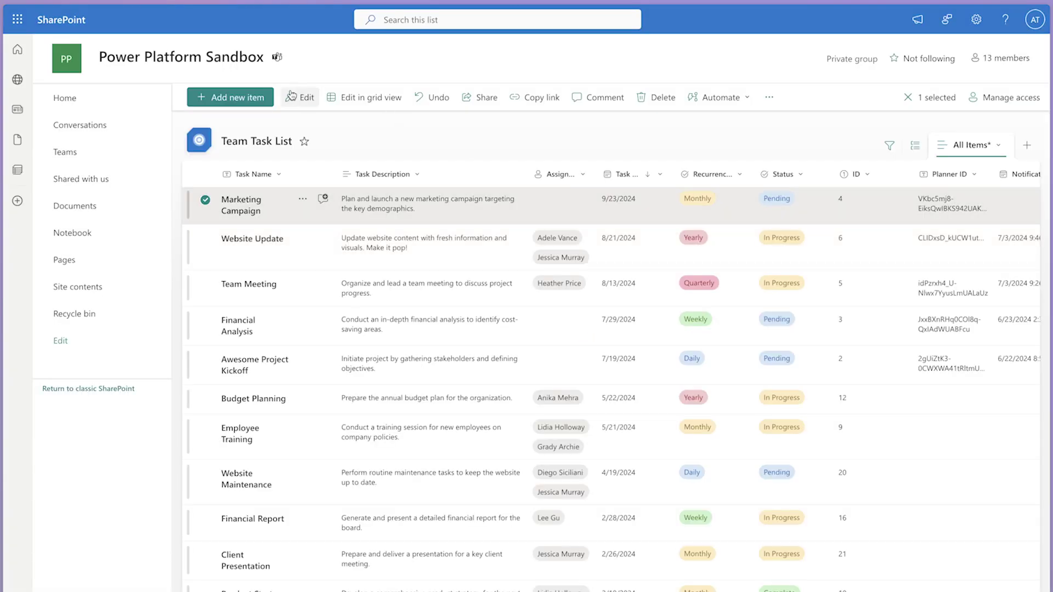
- Assign two team members to the Marketing Campaign task in the Assigned To field and save it
{"action": "left_click", "coordinate": [292, 97]}
{"action": "left_click", "coordinate": [412, 364]}
{"action": "type", "text": "adel"}
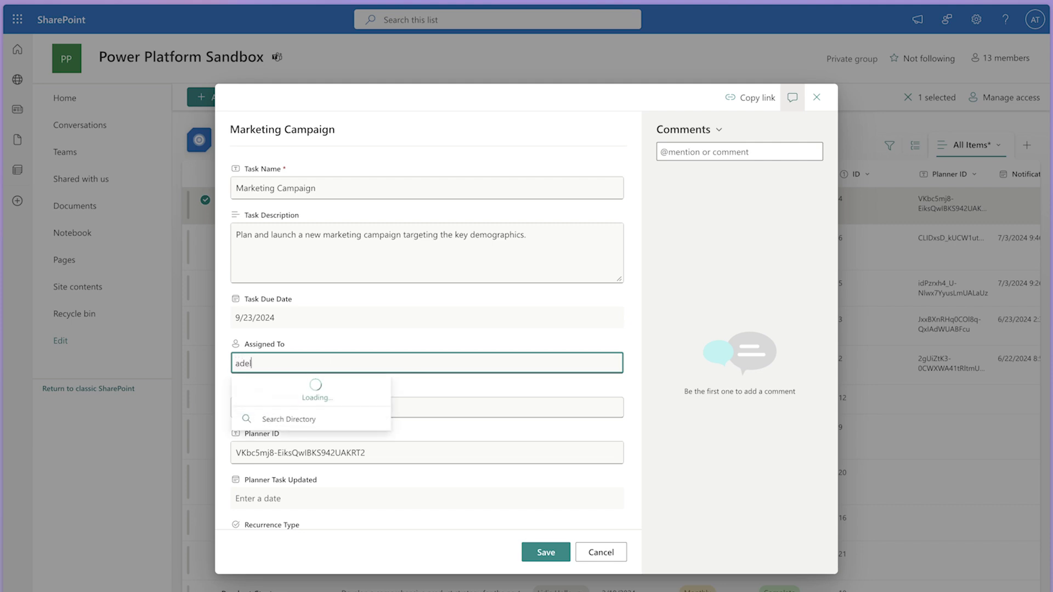
{"action": "key", "text": "Return"}
{"action": "type", "text": "jess"}
{"action": "key", "text": "Return"}
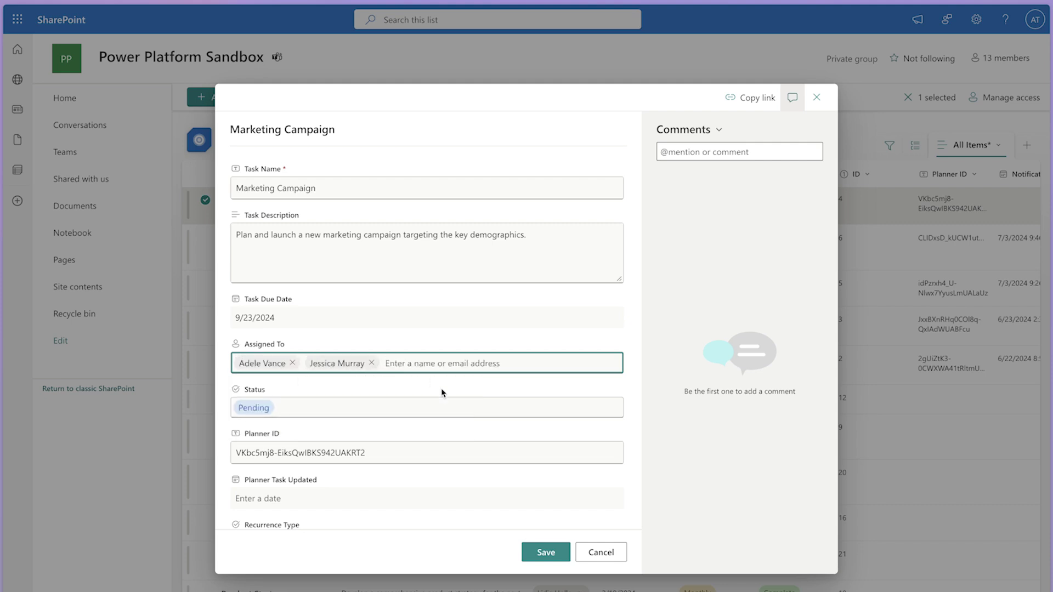
{"action": "left_click", "coordinate": [550, 552]}
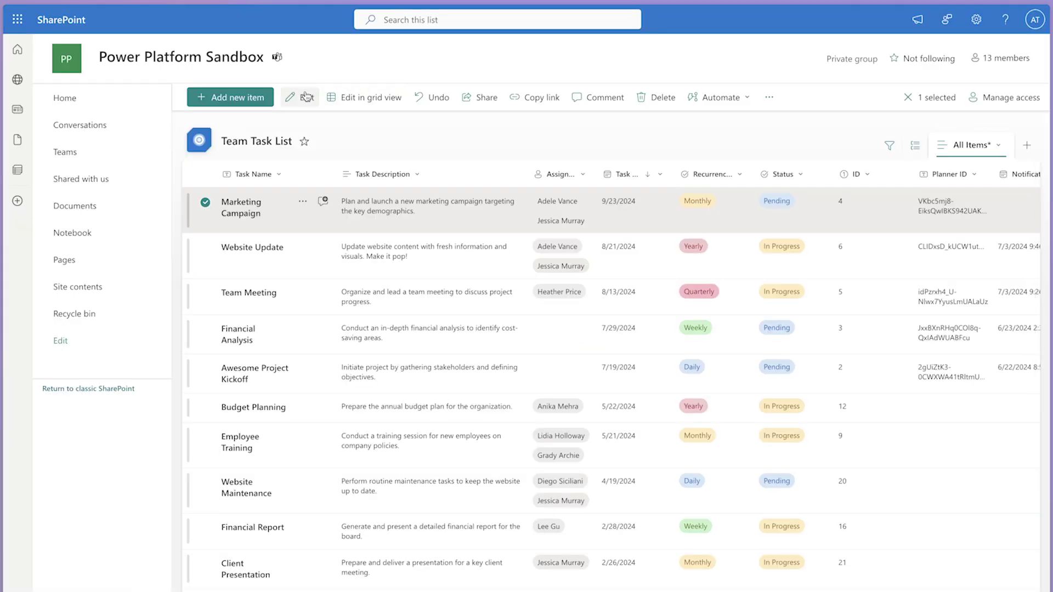
- Set the Marketing Campaign task's status to In Progress and save it
{"action": "left_click", "coordinate": [306, 96]}
{"action": "left_click", "coordinate": [451, 406]}
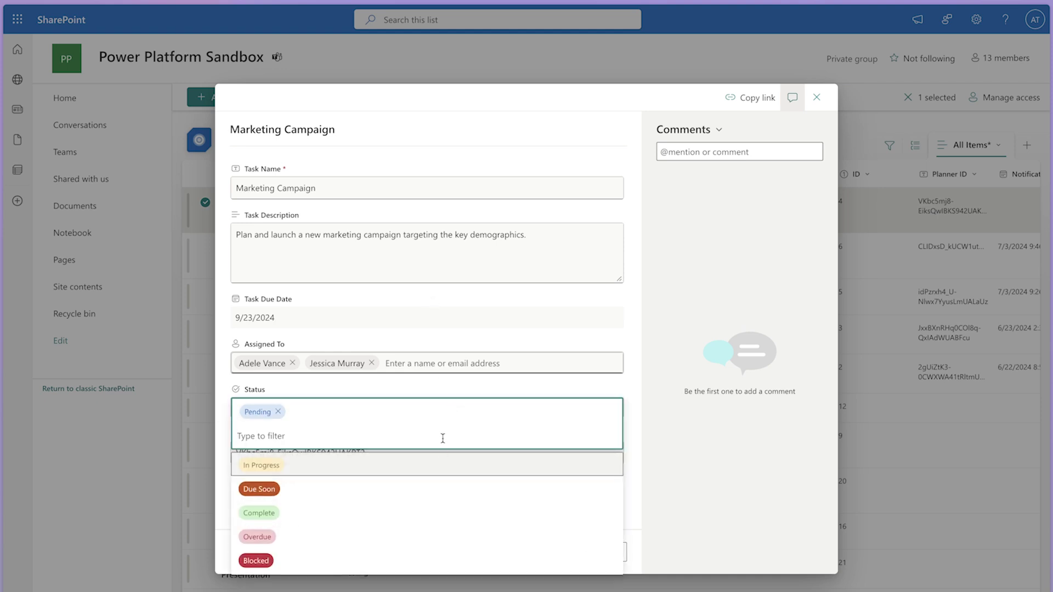
{"action": "left_click", "coordinate": [446, 466]}
{"action": "left_click", "coordinate": [547, 552]}
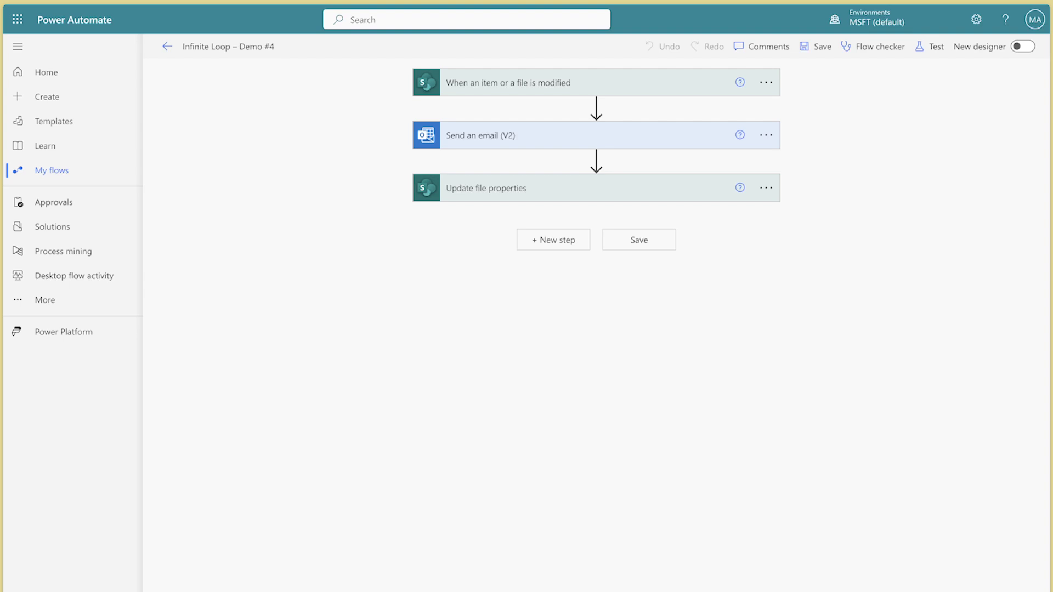
- Open the settings of the Demo #4 flow's When an item or a file is modified trigger to examine its trigger conditions
{"action": "left_click", "coordinate": [765, 84]}
{"action": "left_click", "coordinate": [813, 189]}
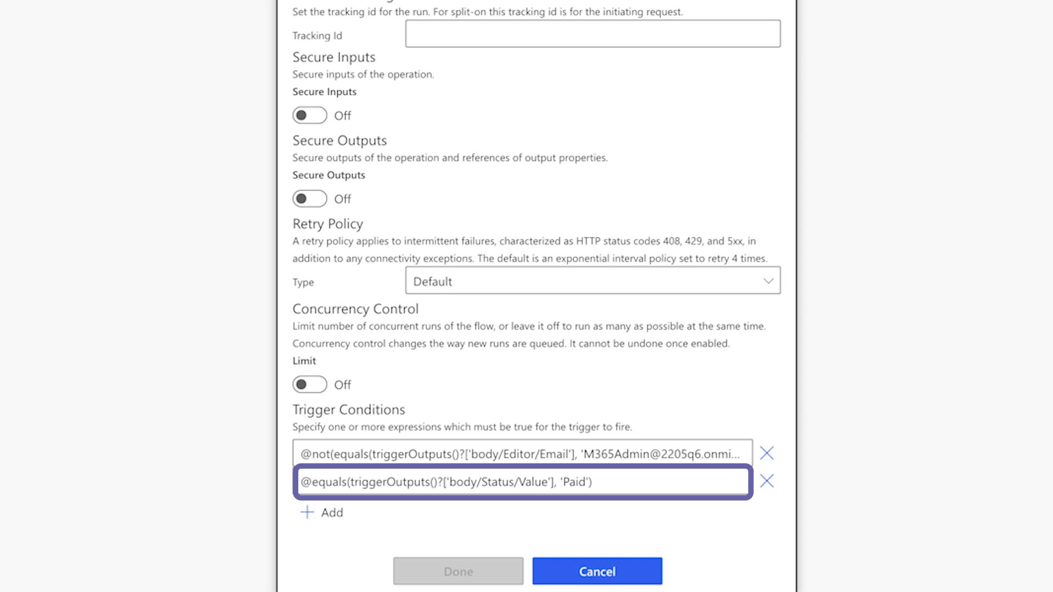
- Leave the trigger settings, expand the Update file properties action for review, and start a manual test of the Demo #4 flow
{"action": "left_click", "coordinate": [616, 570]}
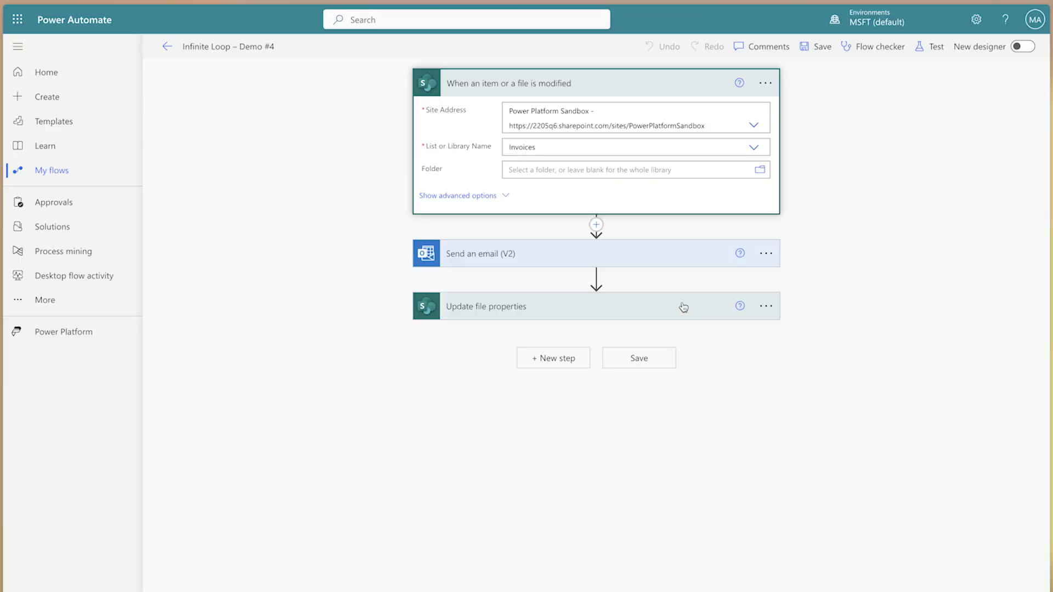
{"action": "left_click", "coordinate": [684, 307]}
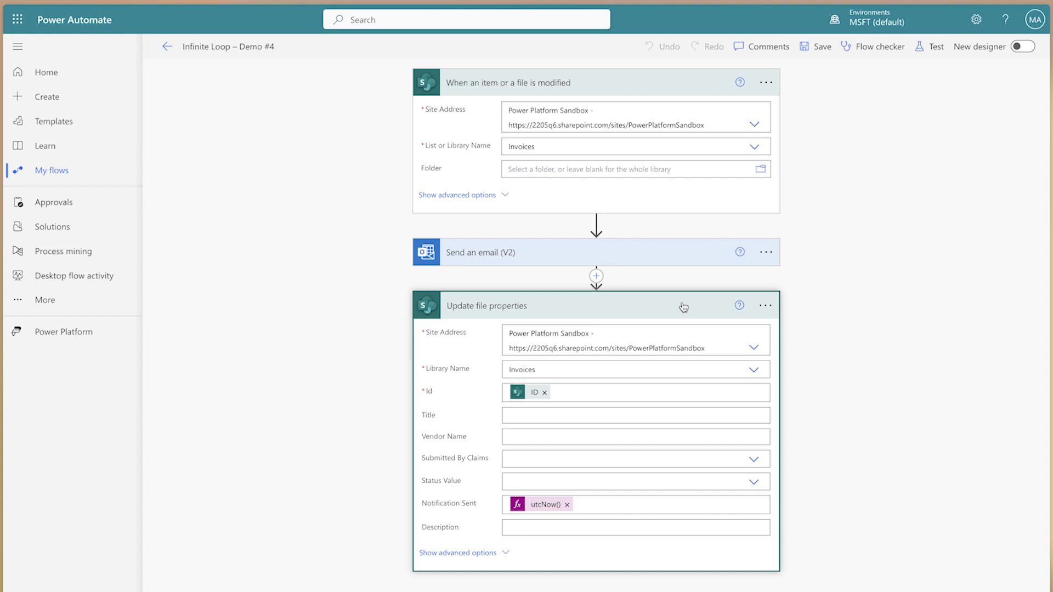
{"action": "left_click", "coordinate": [931, 46]}
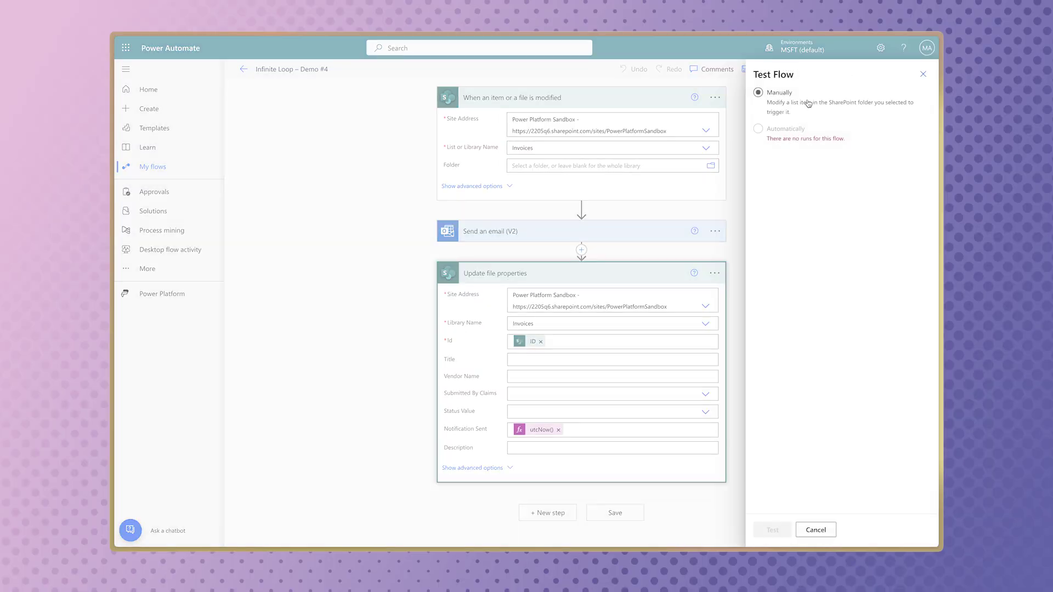
{"action": "left_click", "coordinate": [770, 529]}
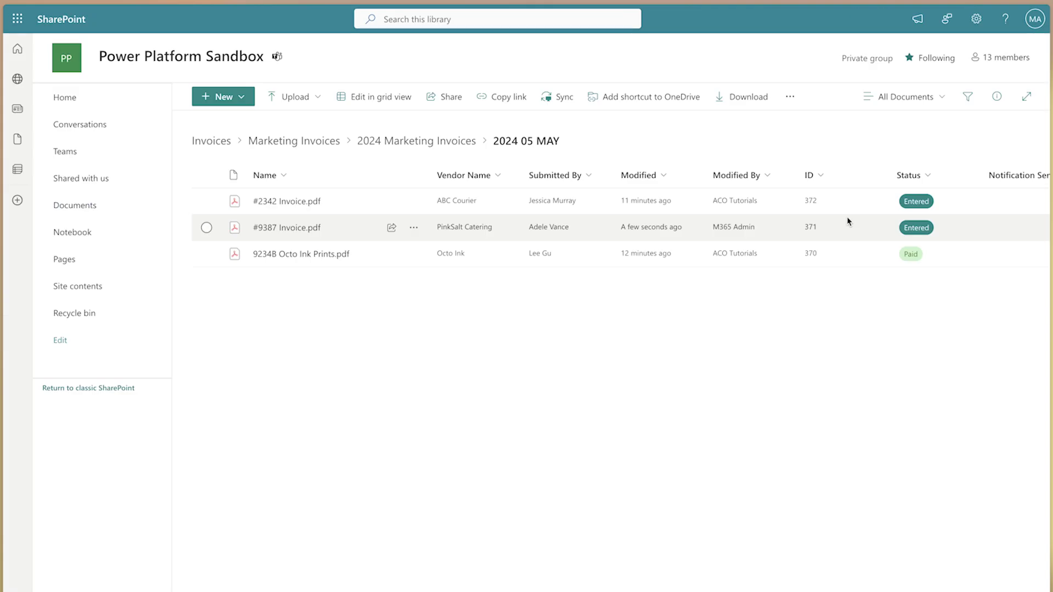
- As the admin account, set the status of #9387 Invoice.pdf in the 2024 05 MAY folder to Paid
{"action": "left_click", "coordinate": [849, 221]}
{"action": "left_click", "coordinate": [997, 96]}
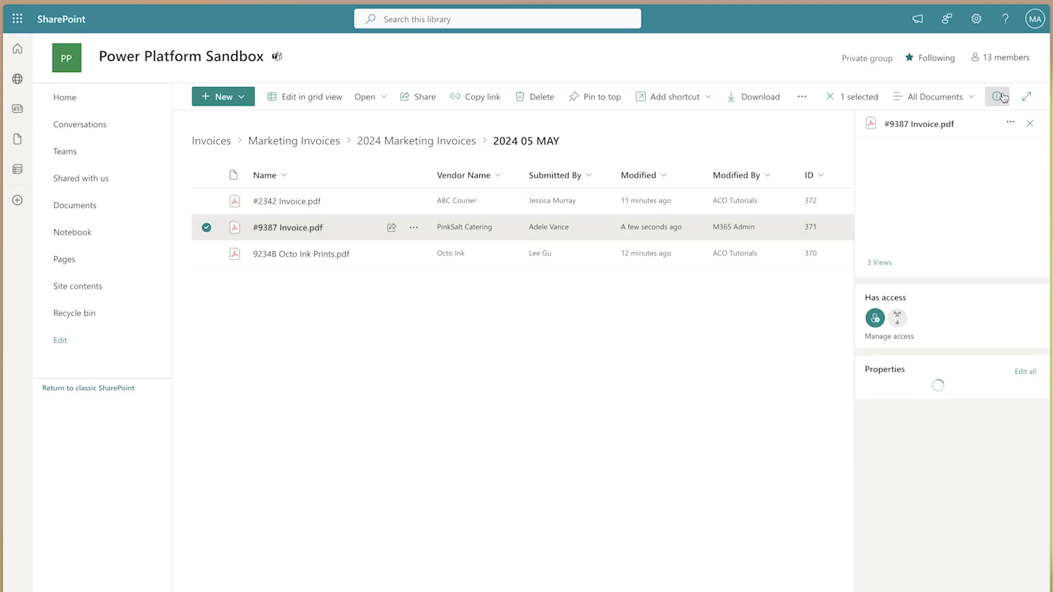
{"action": "left_click", "coordinate": [886, 541]}
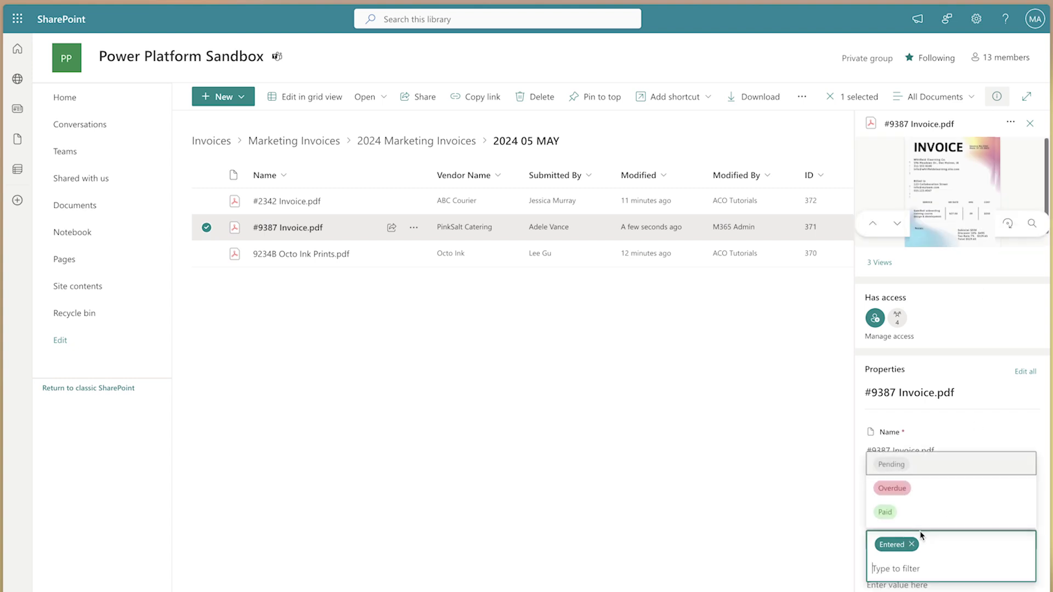
{"action": "left_click", "coordinate": [896, 511]}
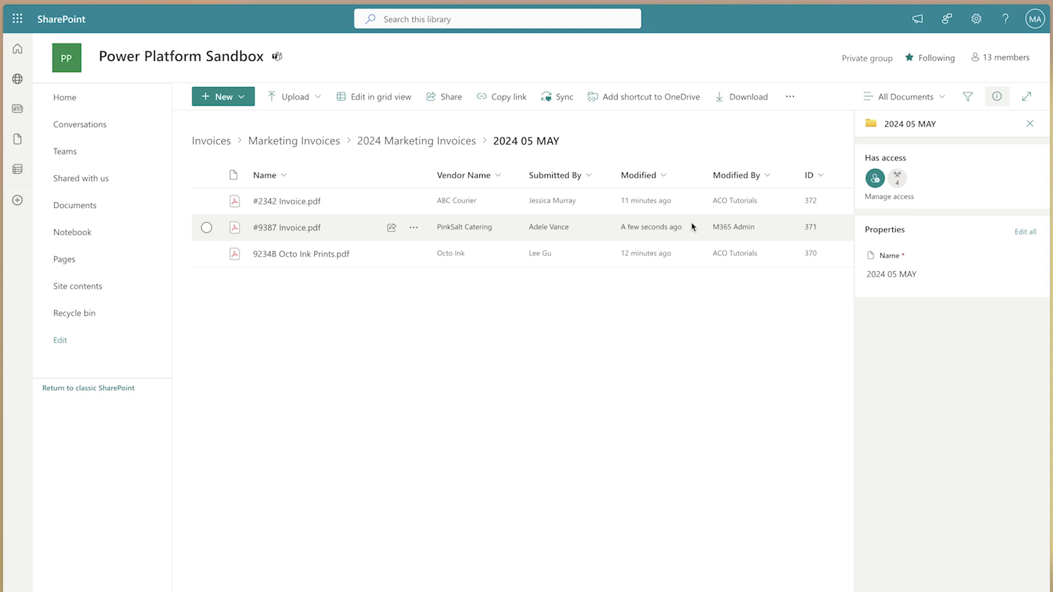
- Set the status of #9387 Invoice.pdf back to Entered
{"action": "left_click", "coordinate": [691, 222]}
{"action": "left_click", "coordinate": [969, 542]}
{"action": "left_click", "coordinate": [938, 490]}
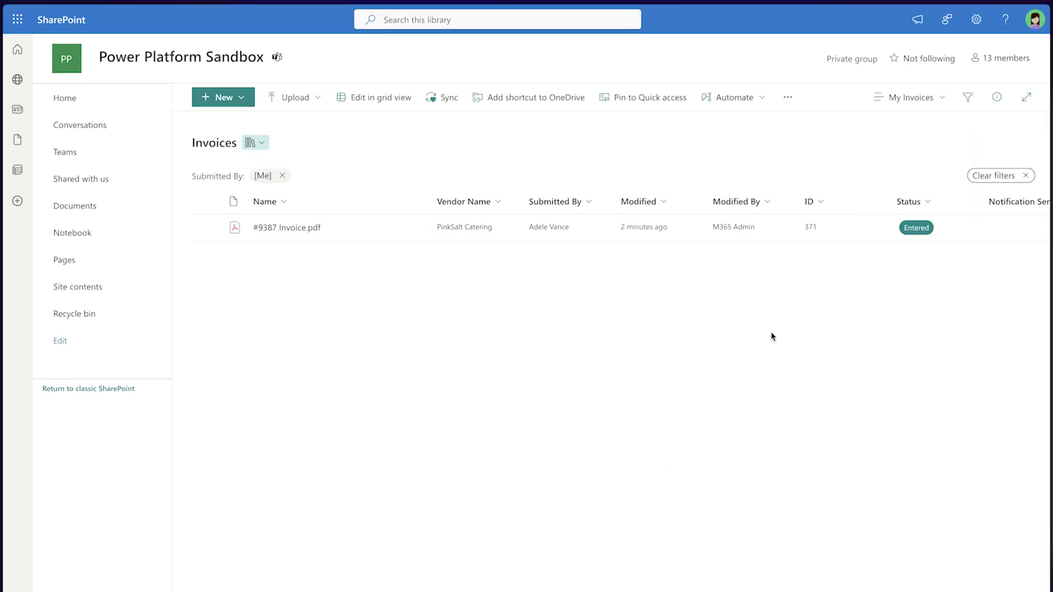
- Check the signed-in non-admin account in the My Invoices view and set the status of #9387 Invoice.pdf to Paid
{"action": "left_click", "coordinate": [1035, 20]}
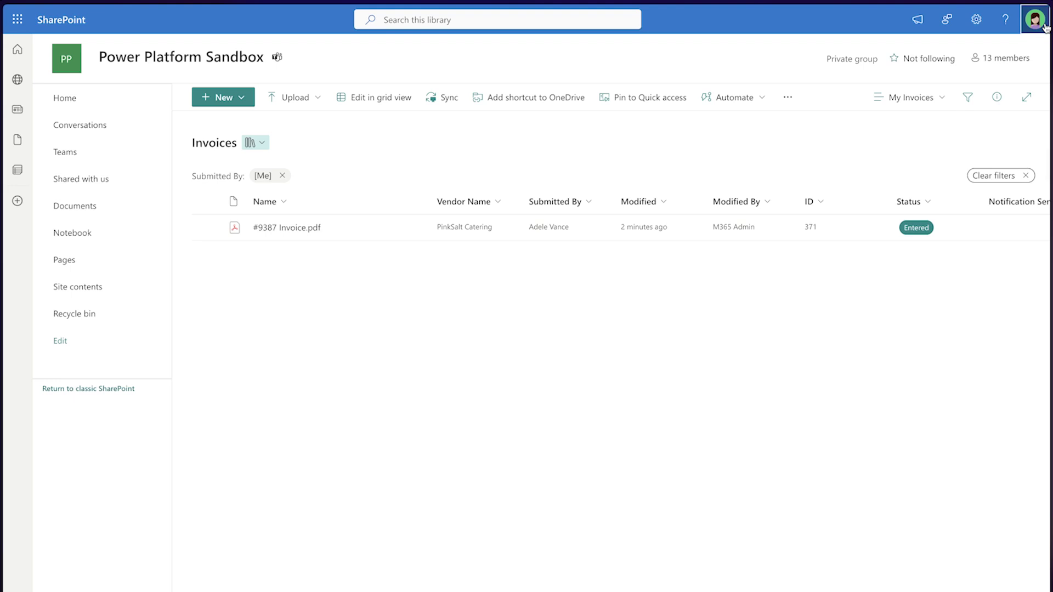
{"action": "left_click", "coordinate": [746, 153]}
{"action": "left_click", "coordinate": [364, 236]}
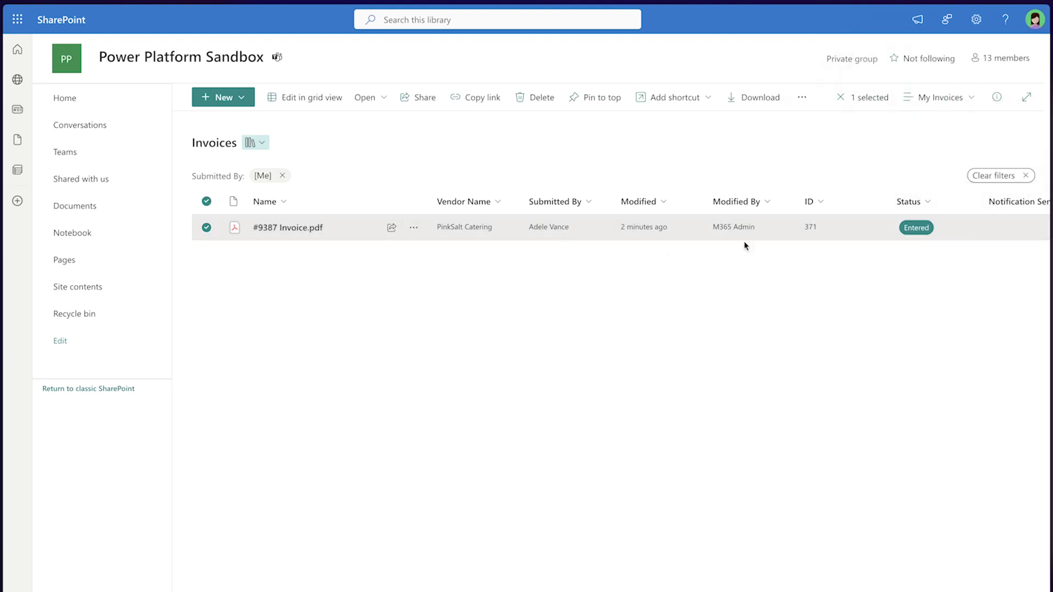
{"action": "left_click", "coordinate": [996, 97]}
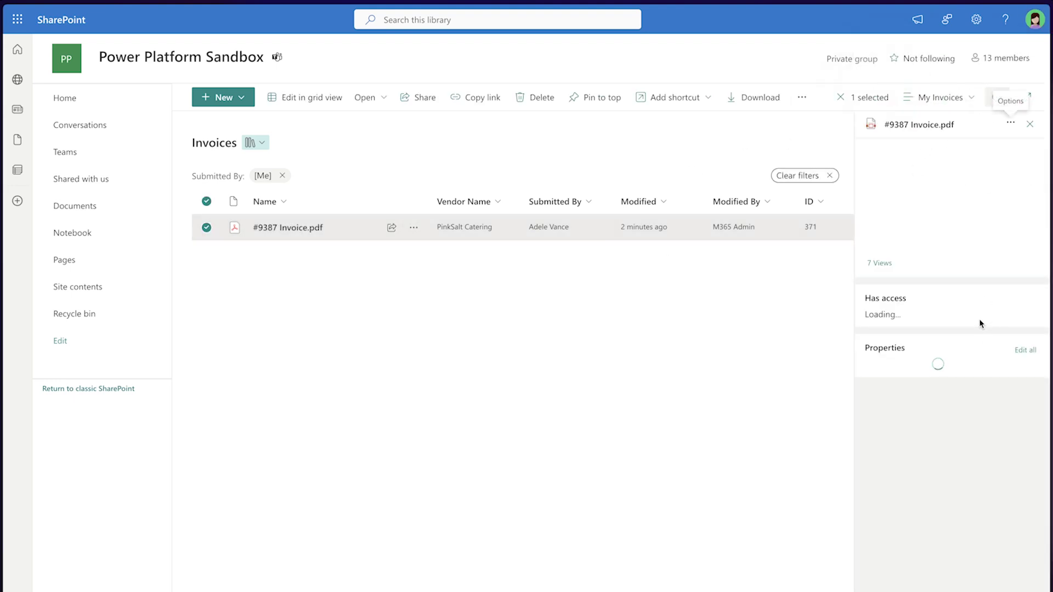
{"action": "left_click", "coordinate": [951, 543]}
{"action": "left_click", "coordinate": [903, 520]}
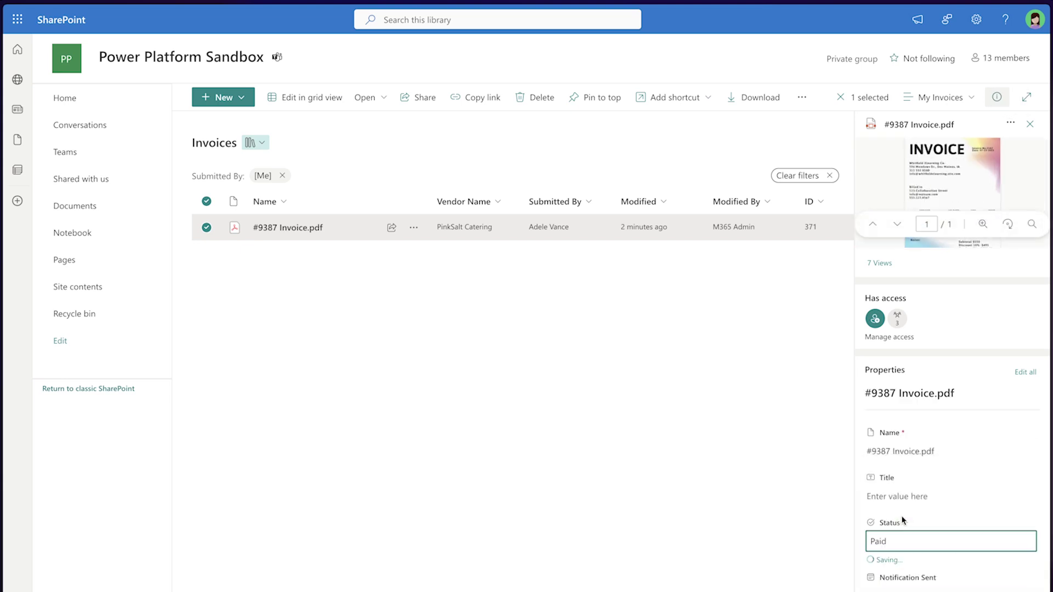
{"action": "left_click", "coordinate": [739, 478]}
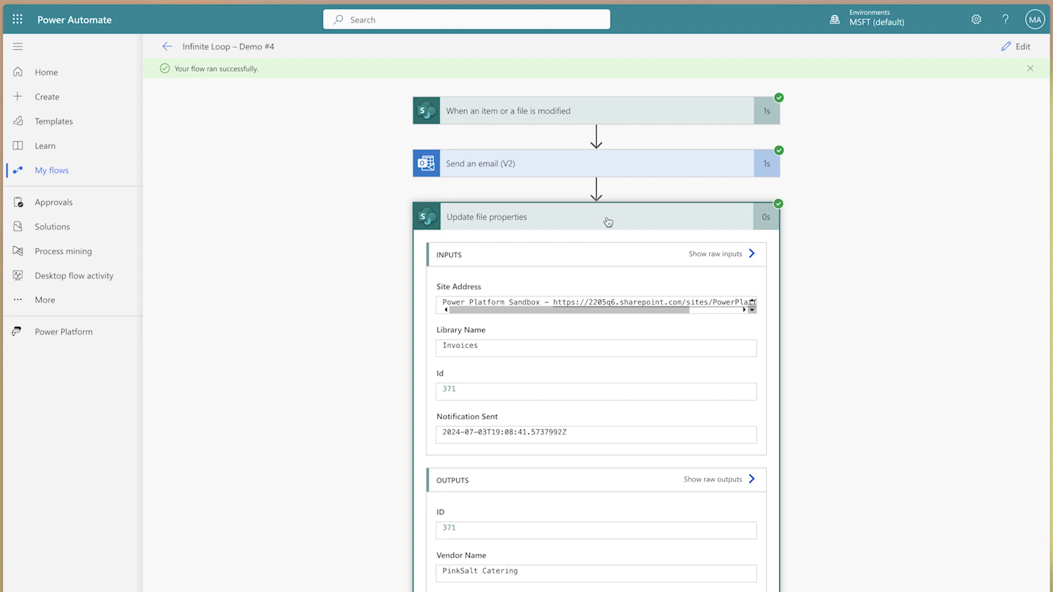
- Return to the Demo #4 flow's details page and refresh its 28-day run history to check for repeated runs
{"action": "left_click", "coordinate": [168, 46]}
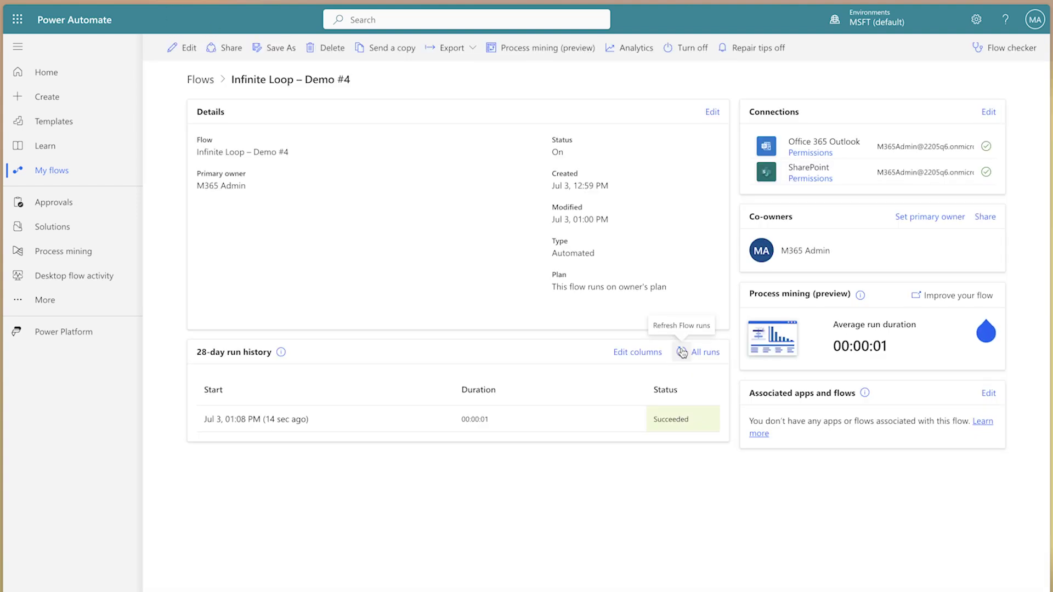
{"action": "left_click", "coordinate": [682, 352]}
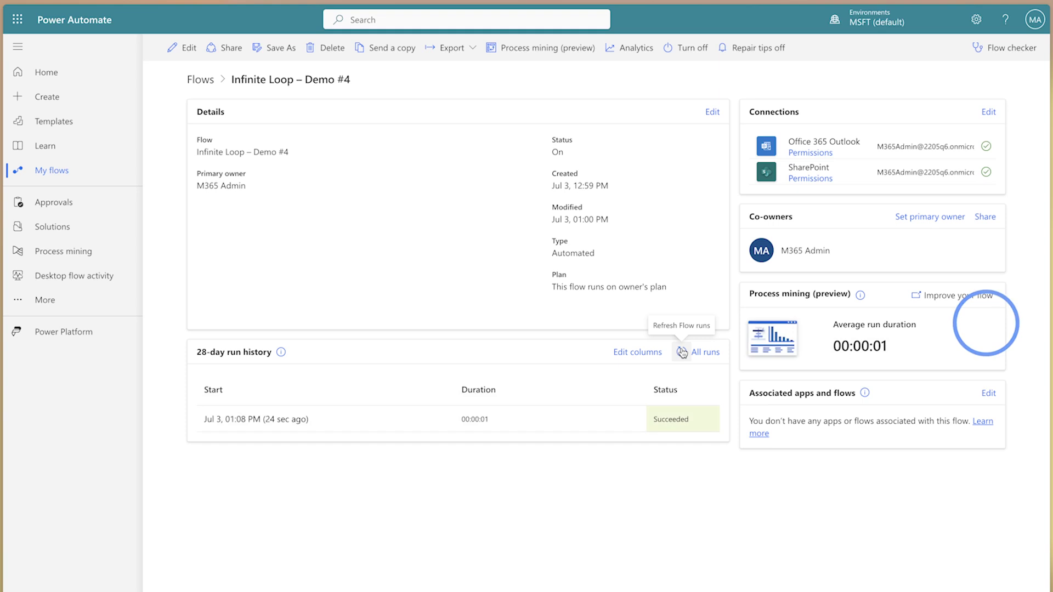
{"action": "left_click", "coordinate": [683, 352]}
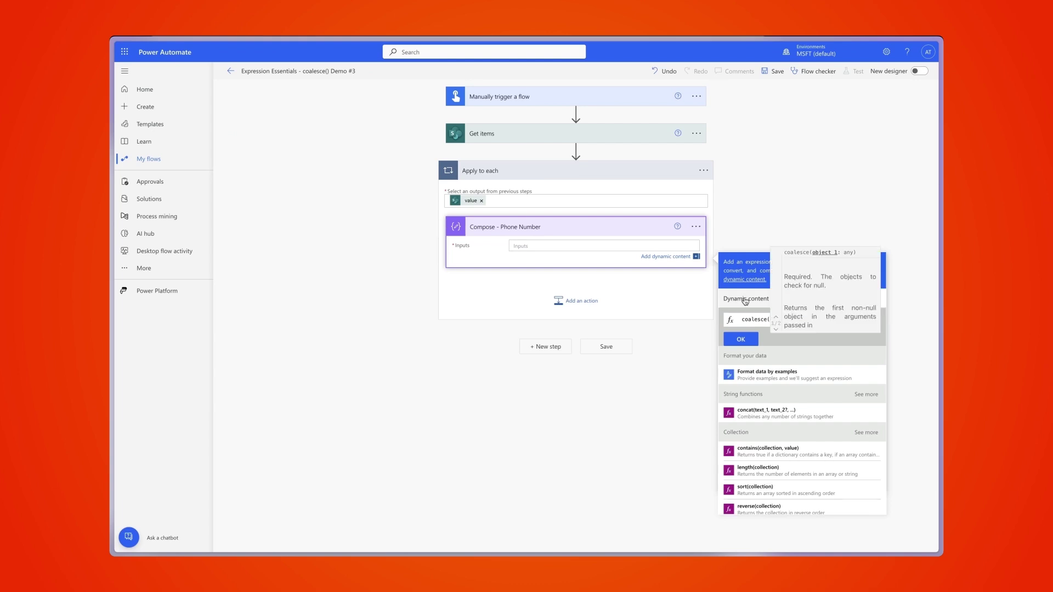
{"action": "left_click", "coordinate": [745, 301]}
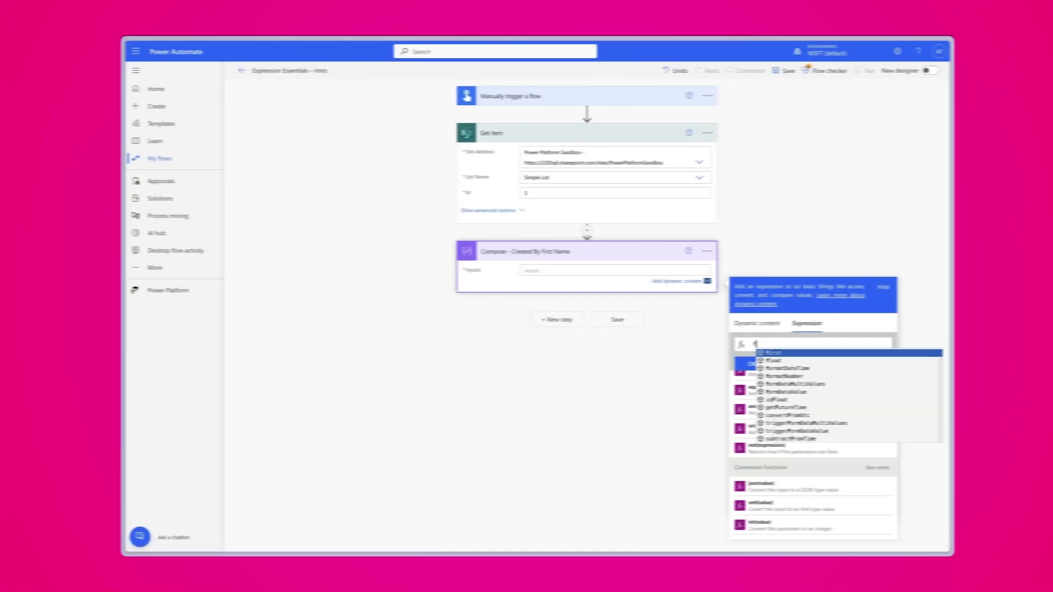
- Begin an expression with the first and split functions for the inputs of the Compose - Created By First Name action
{"action": "key", "text": "Tab"}
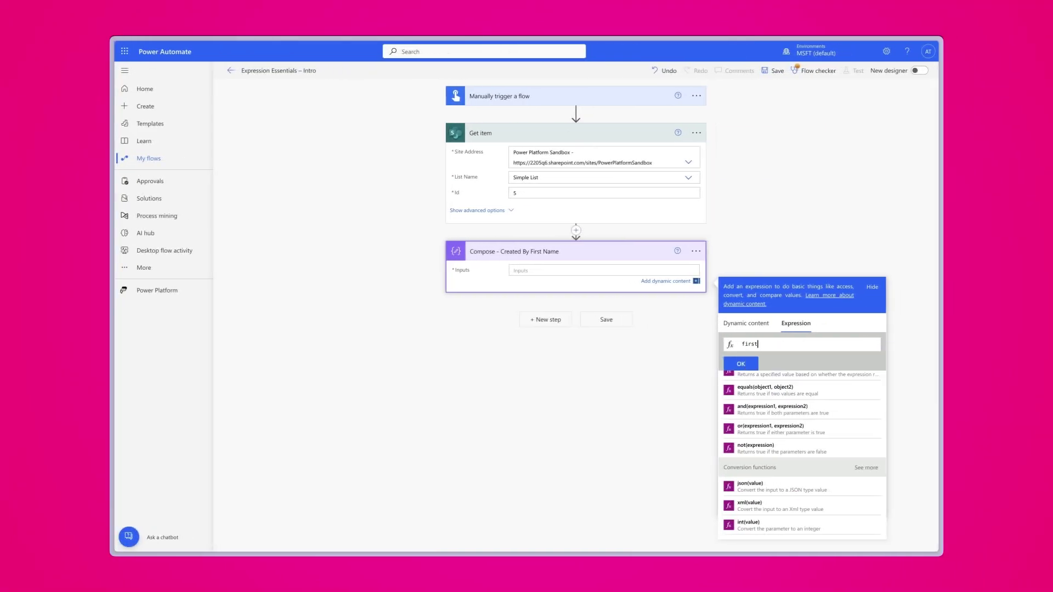
{"action": "type", "text": "split"}
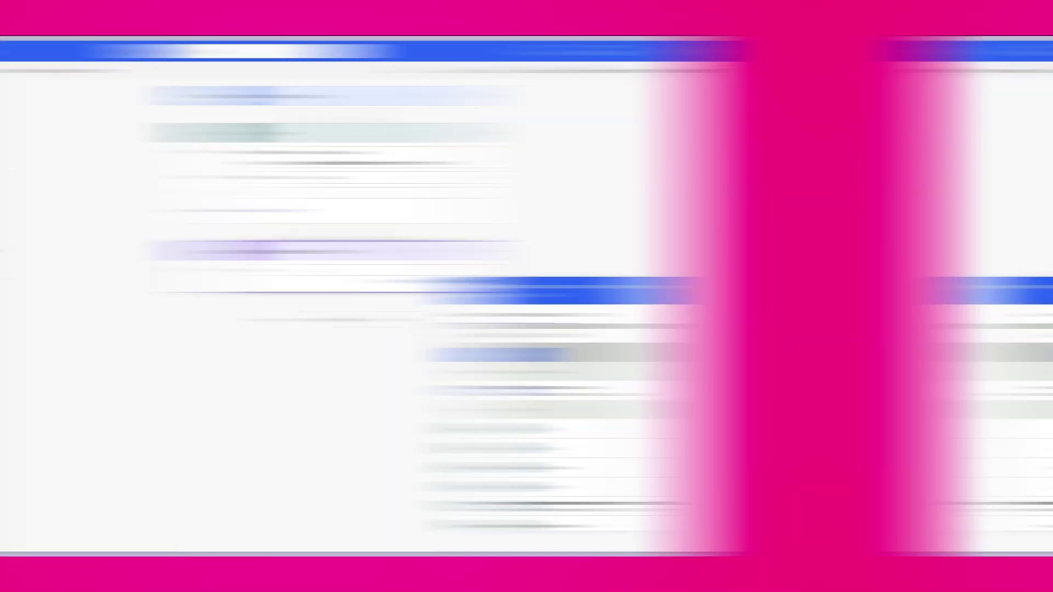